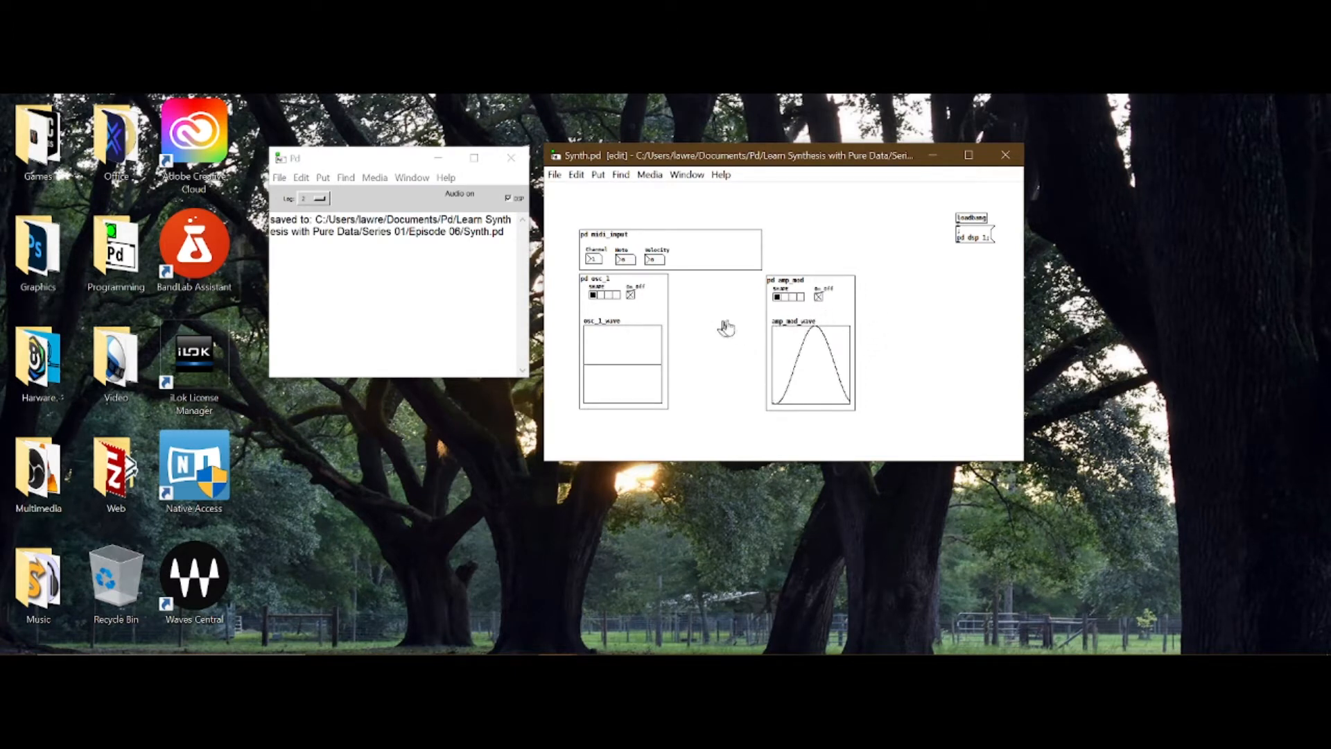
Step: Move the amp_mod subpatch away from osc_1 to make room and add a "pd adsr_1" subpatch directly beside osc_1
left_click_drag(827, 303, 949, 307)
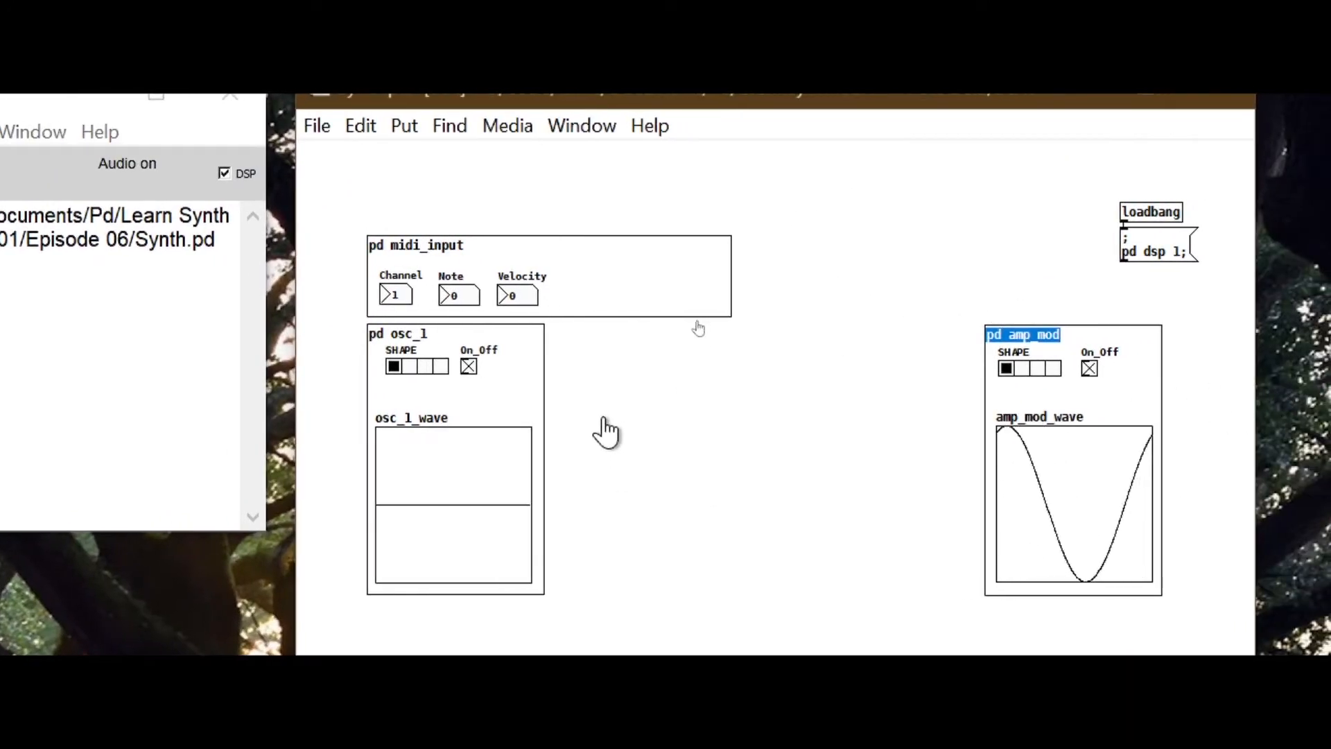
left_click(604, 434)
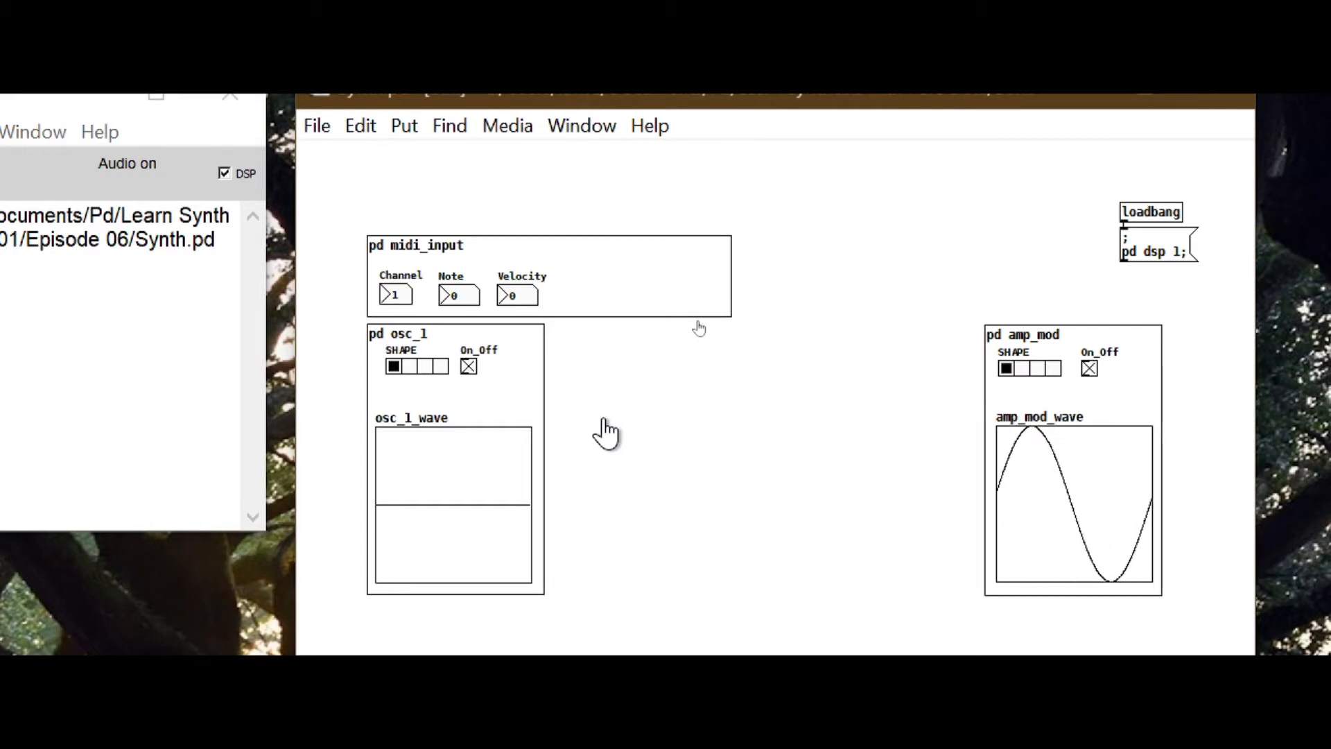
key("ctrl+1")
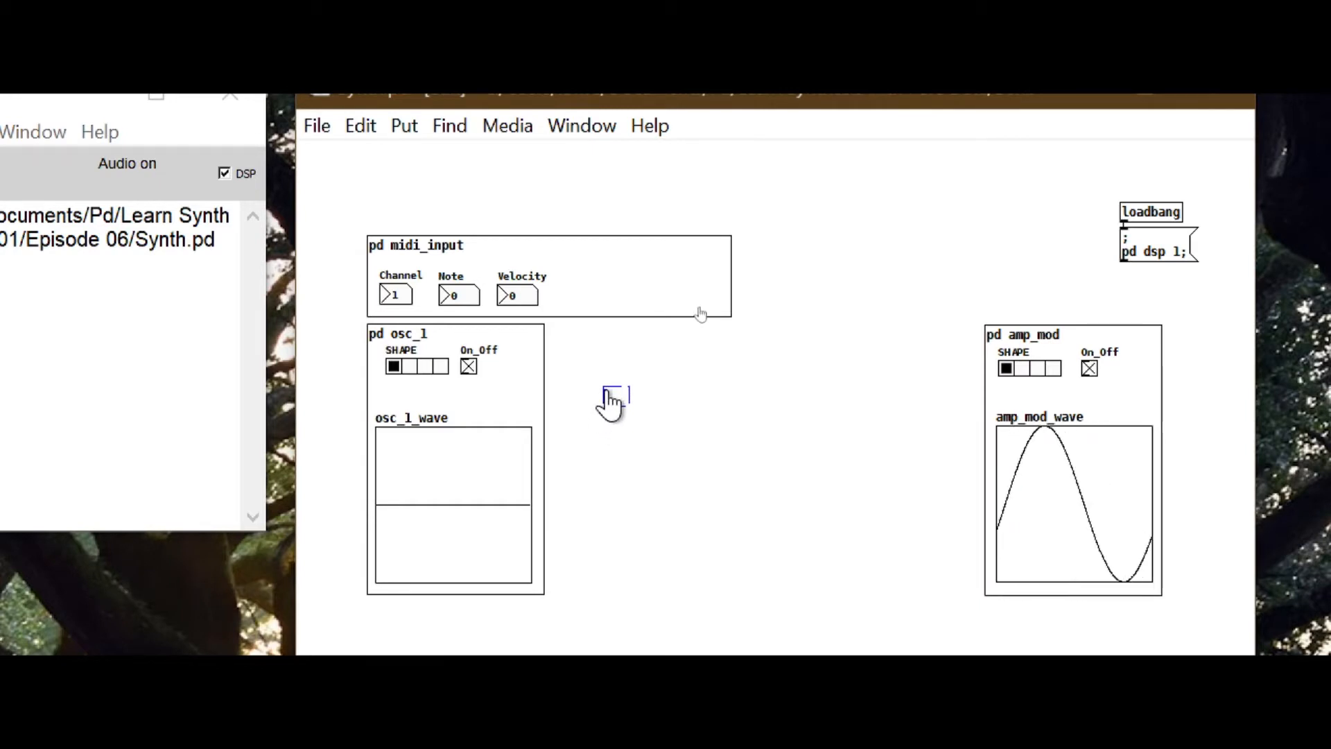
left_click(603, 398)
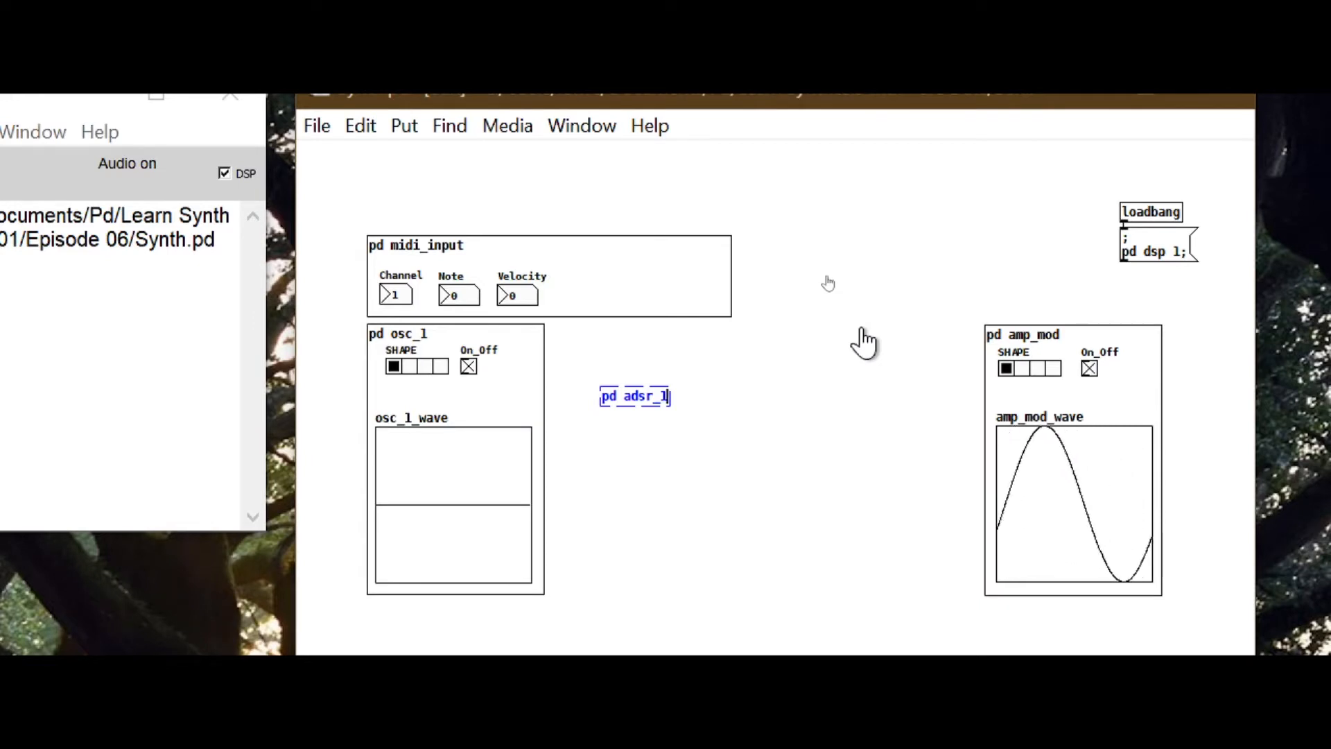
left_click(830, 461)
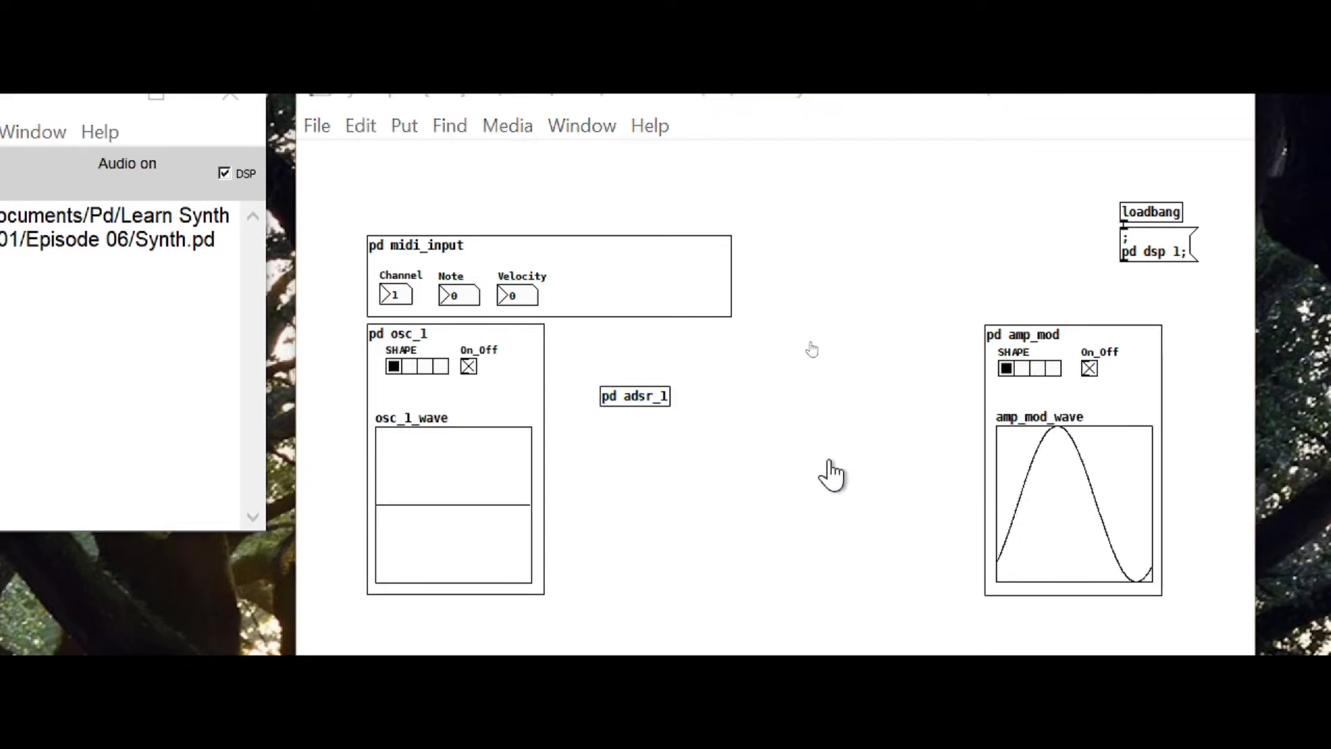
left_click_drag(630, 400, 584, 347)
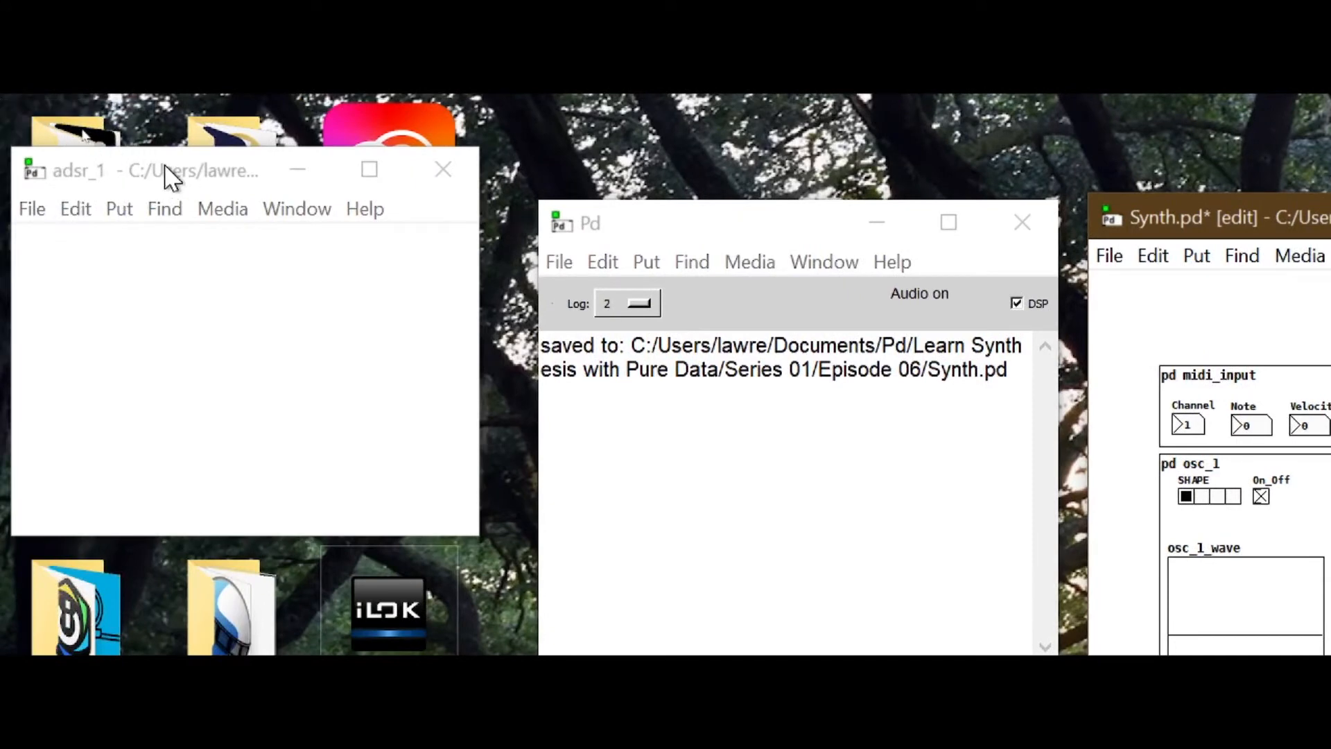
Step: Reposition and enlarge the empty adsr_1 subpatch window, and close it to return to the main patch
left_click(166, 166)
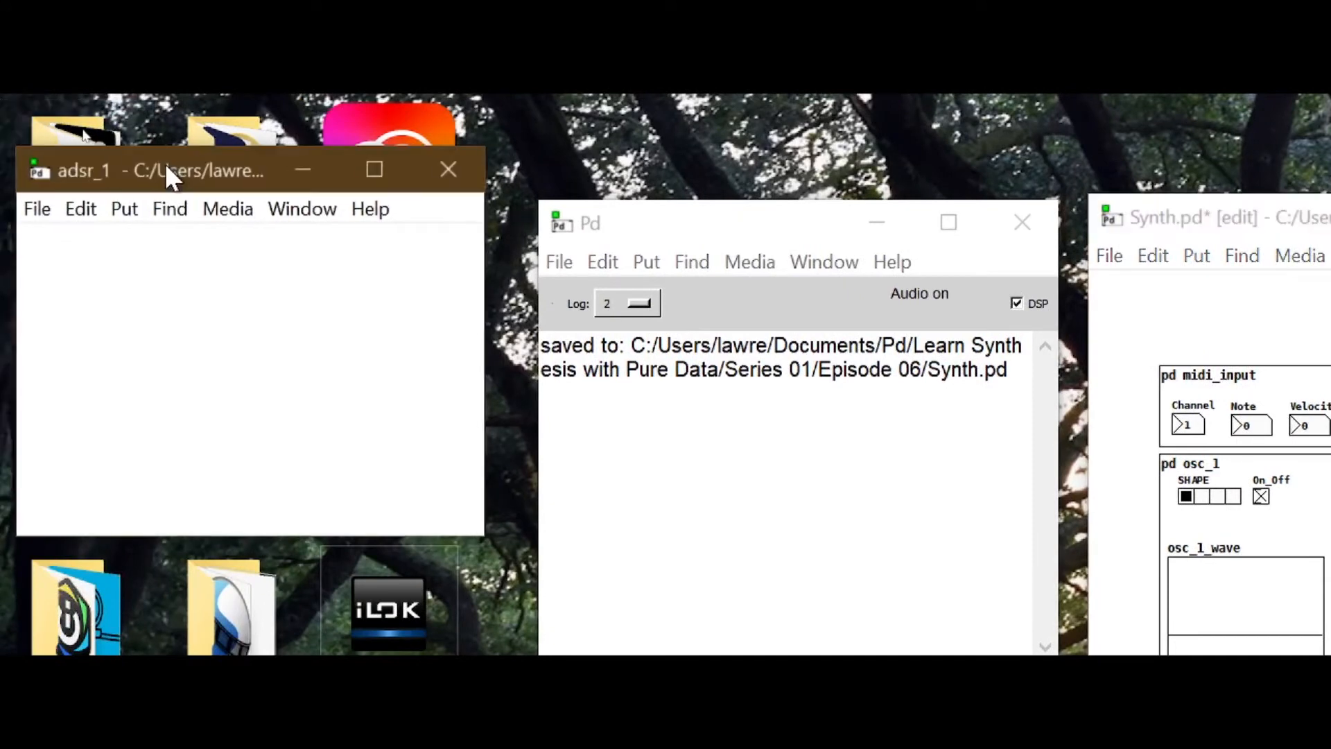
left_click_drag(167, 166, 380, 205)
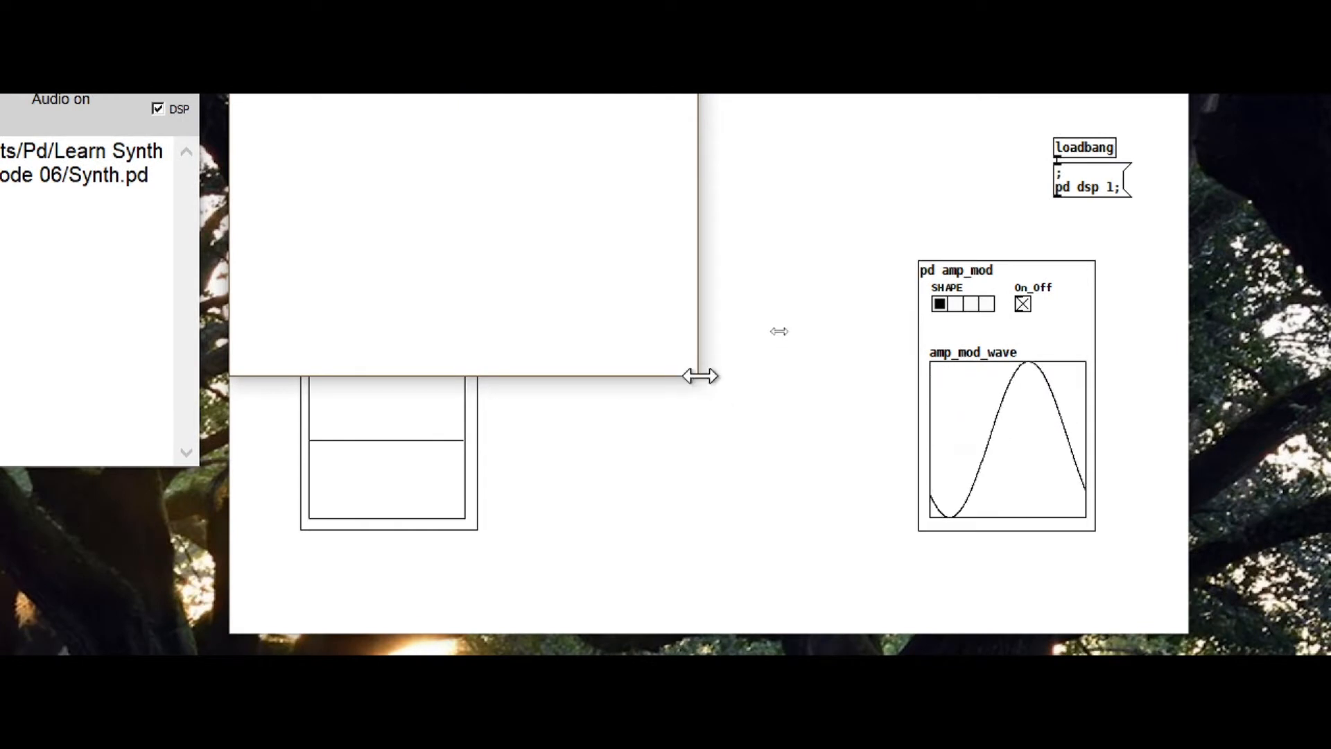
left_click_drag(701, 378, 1216, 604)
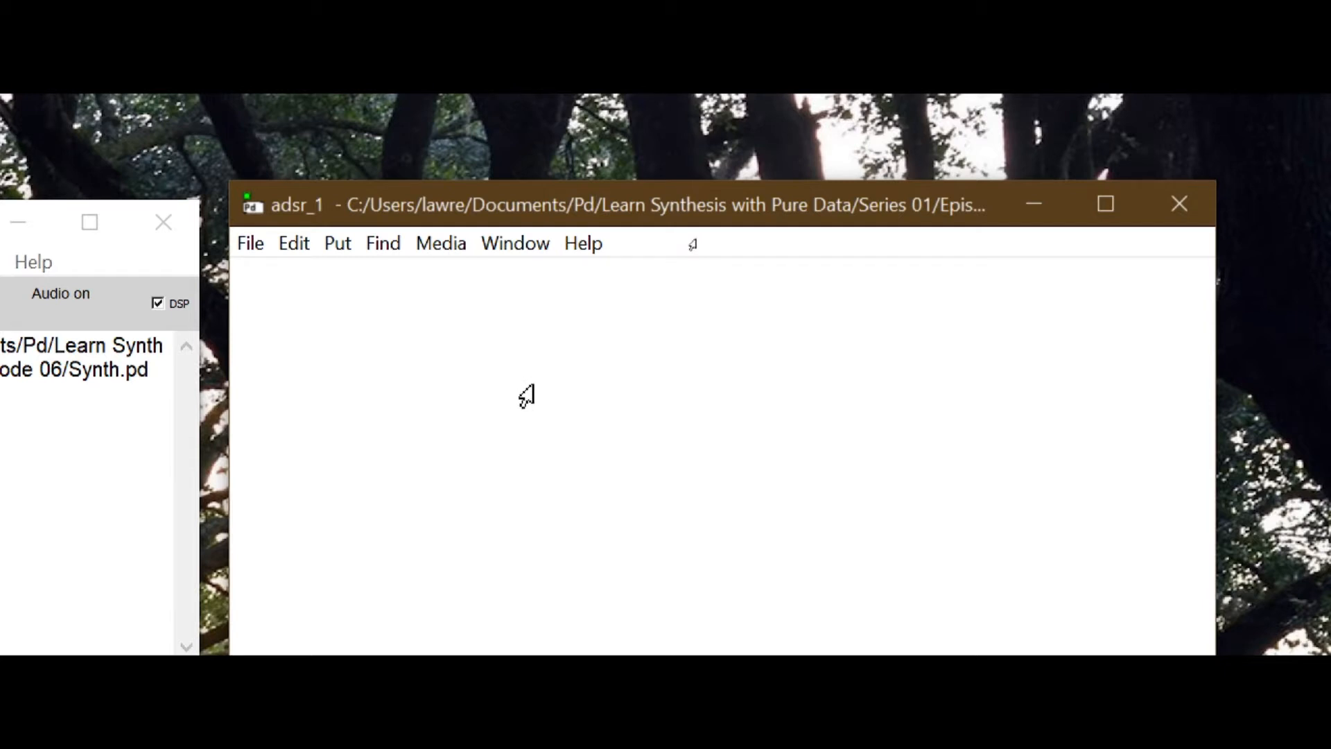
key("ctrl+w")
left_click(468, 527)
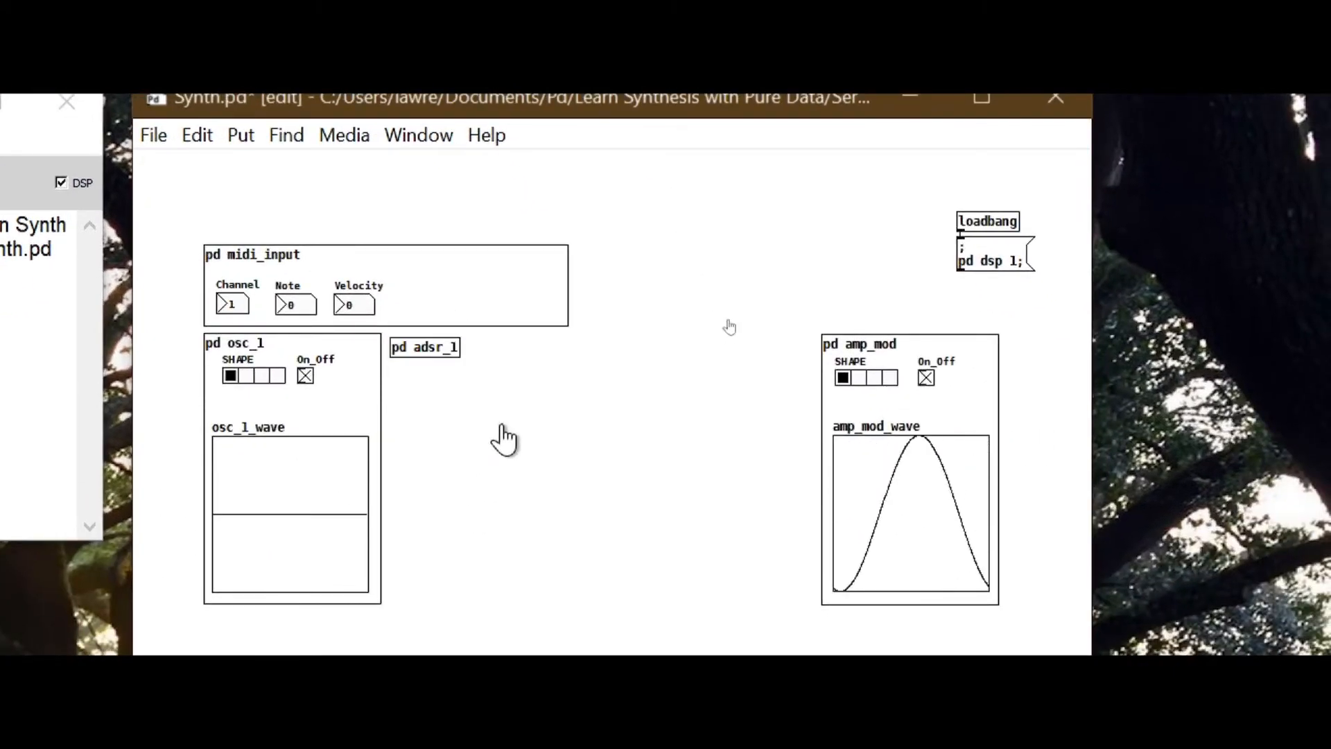
Step: Open adsr_1 in edit mode, enable Graph-On-Parent with a Y size of 270, and close the subpatch
right_click(452, 355)
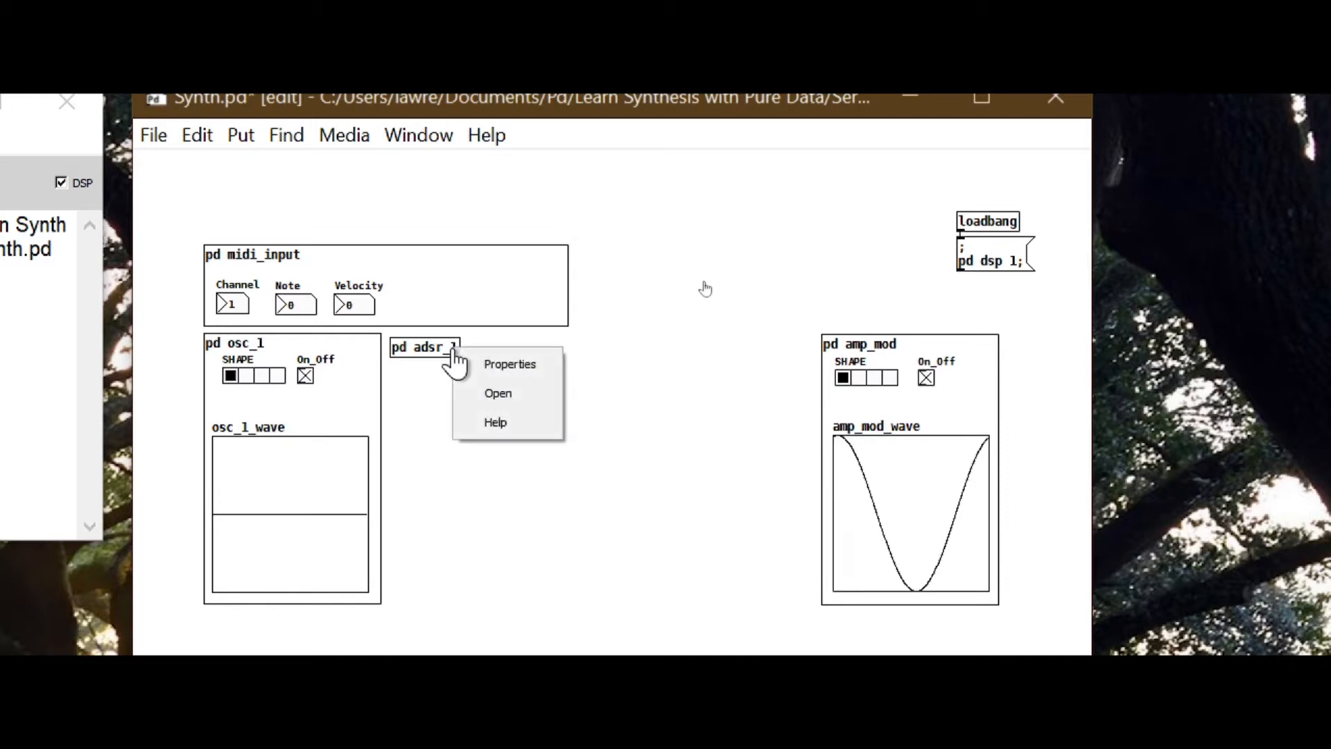
left_click(517, 394)
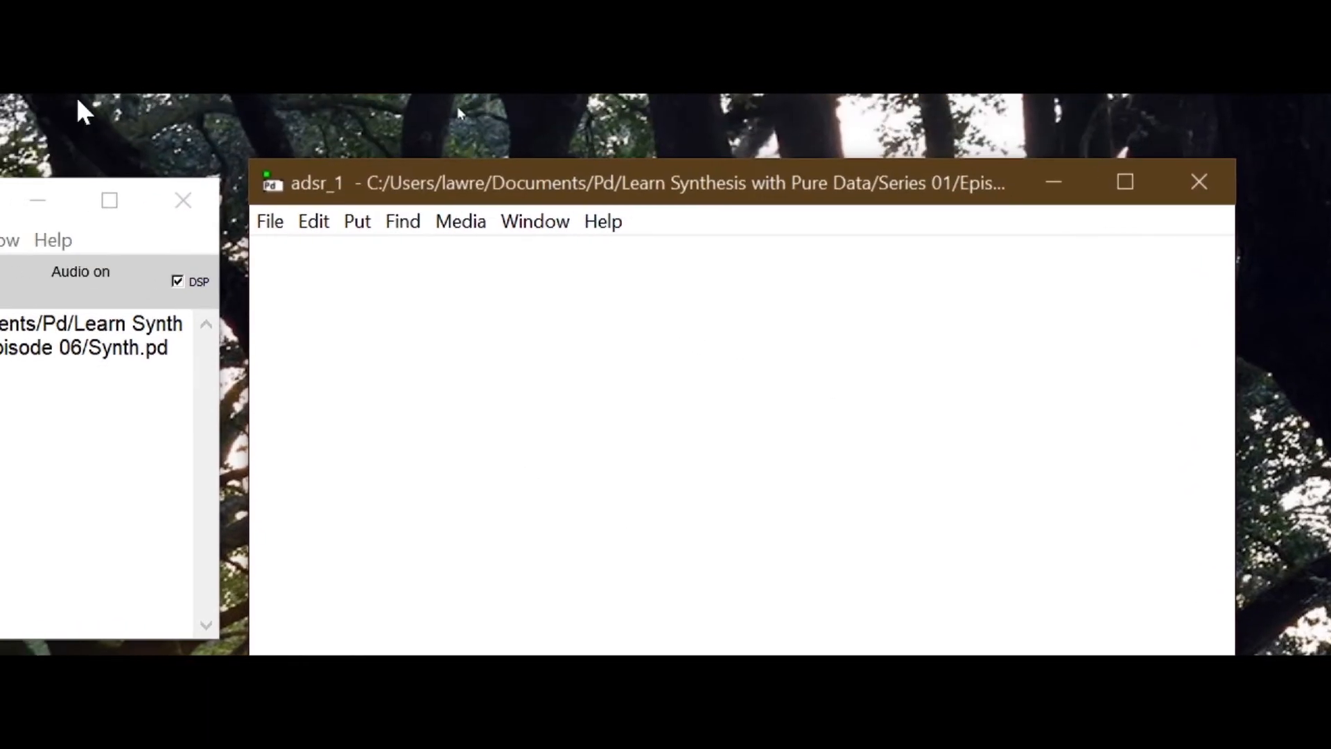
key("ctrl+e")
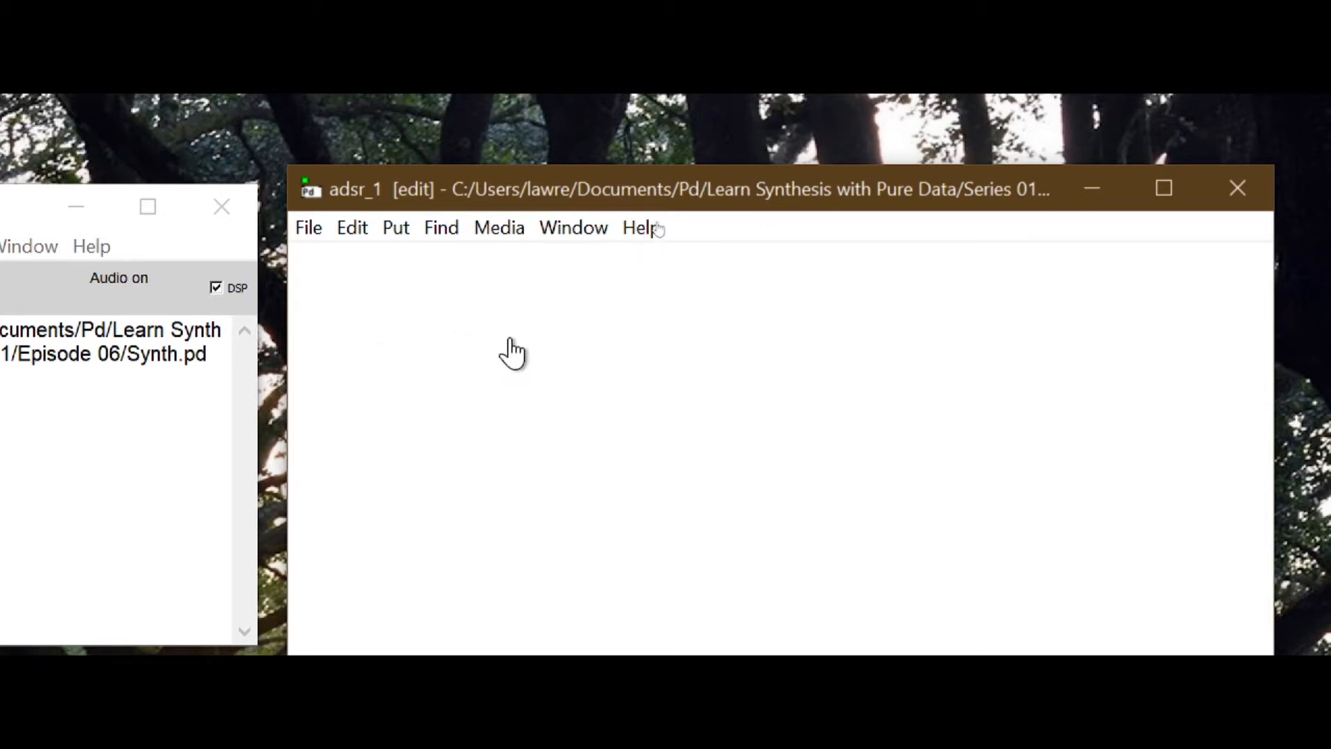
right_click(478, 291)
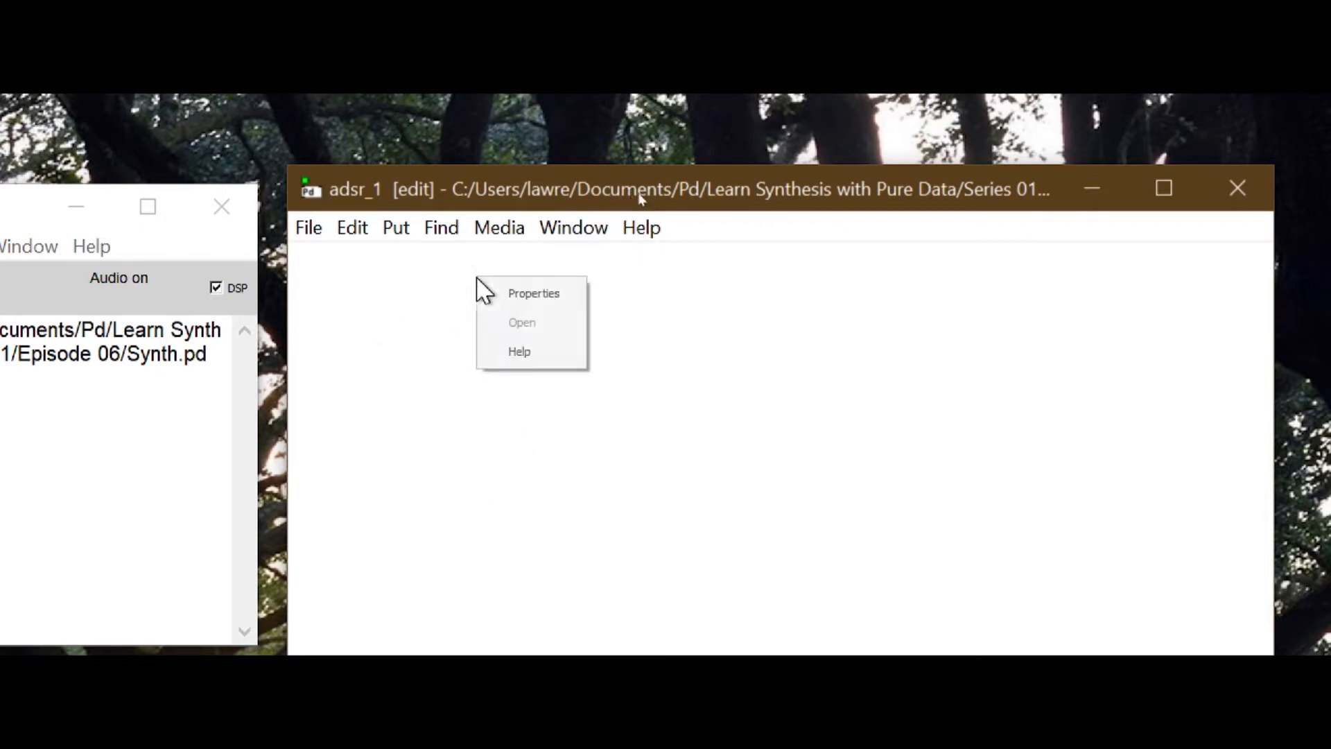
left_click(518, 292)
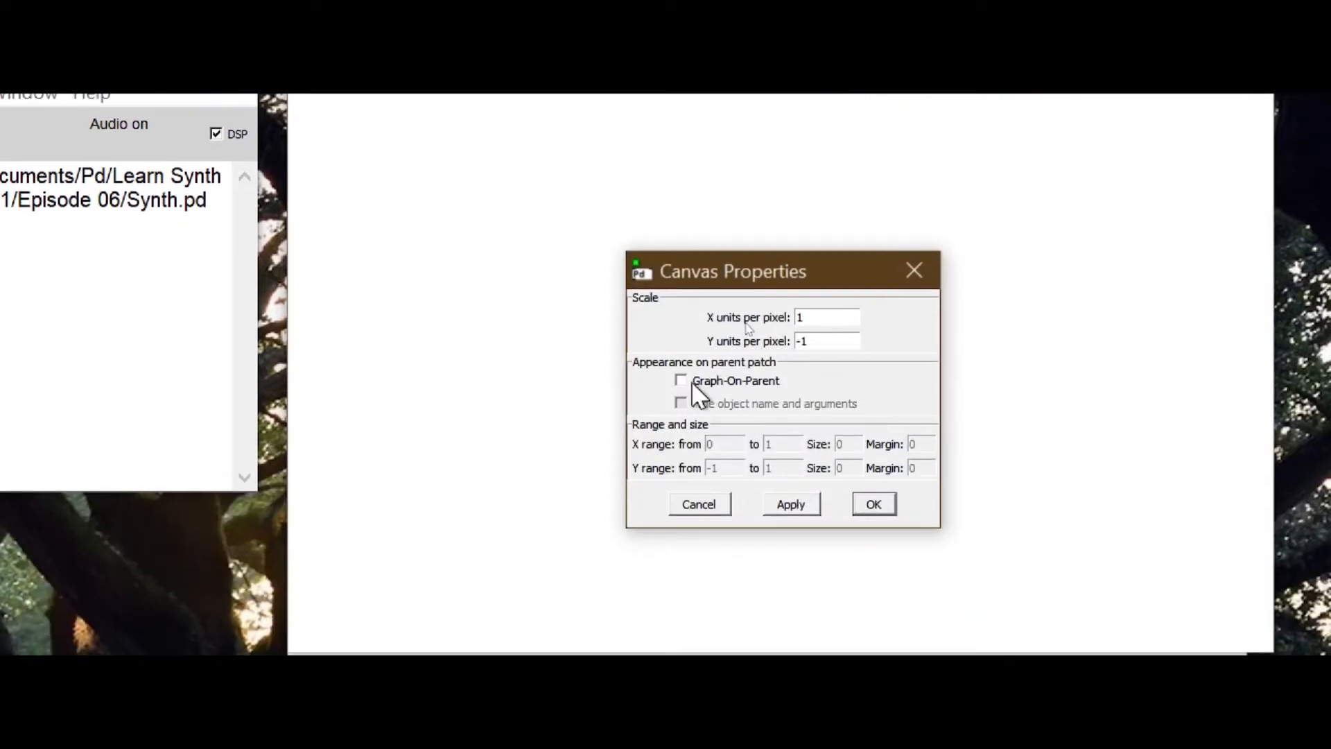
left_click(683, 381)
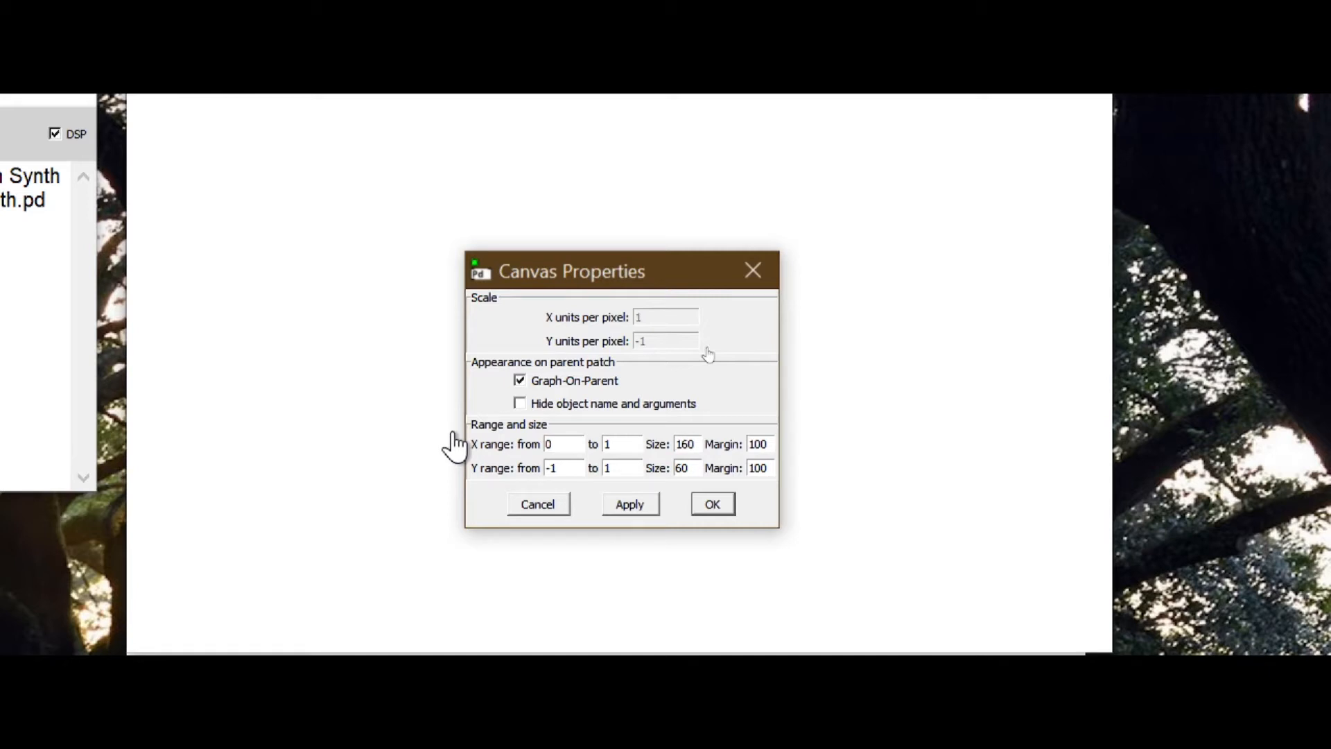
double_click(683, 468)
left_click(719, 507)
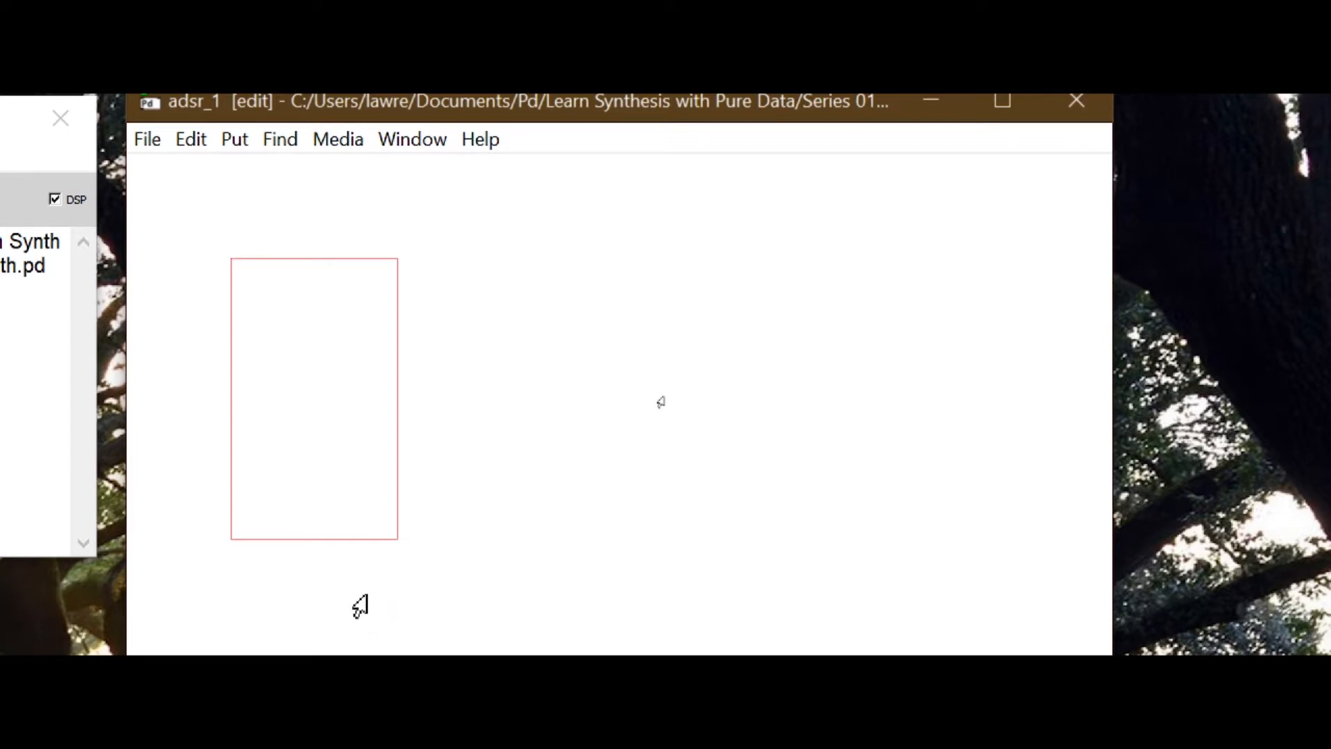
key("ctrl+w")
key("ctrl+s")
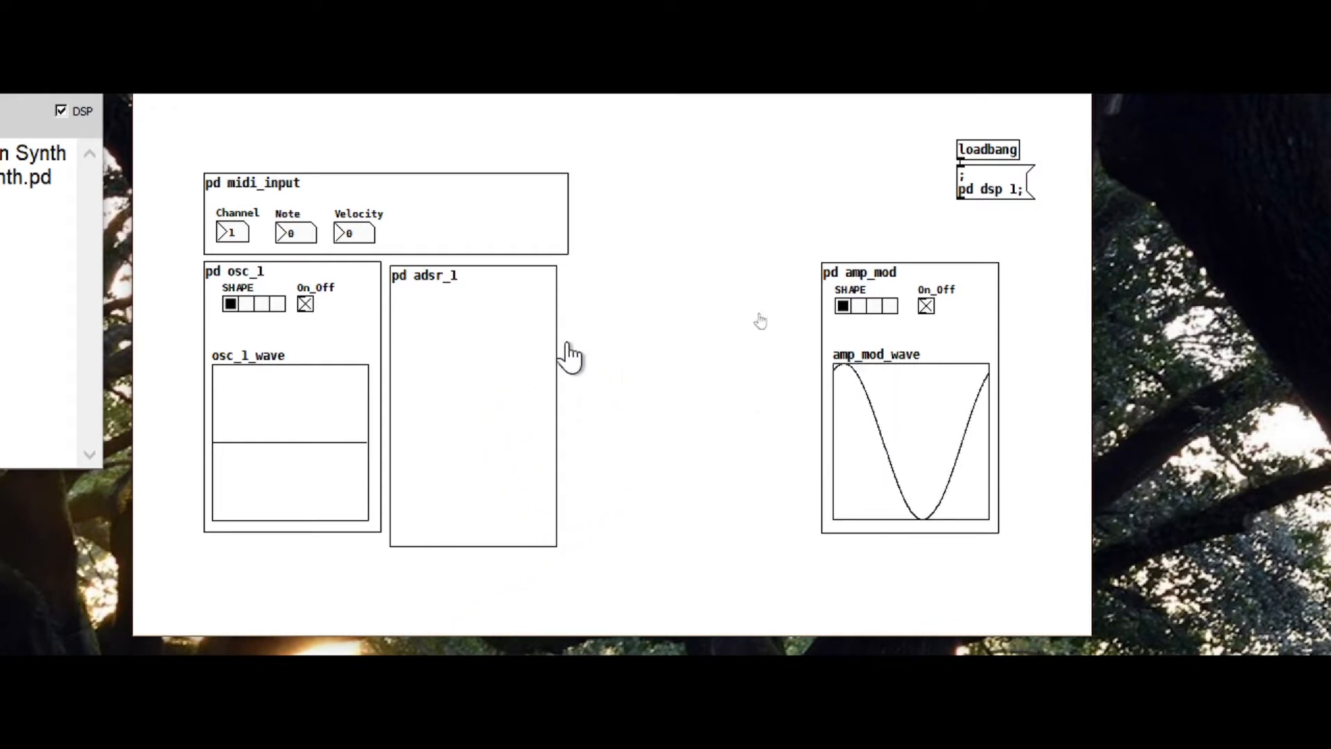
Step: Align the adsr_1 box with the top edge of osc_1 and set its Graph-On-Parent Y size to 260
left_click_drag(477, 306, 481, 303)
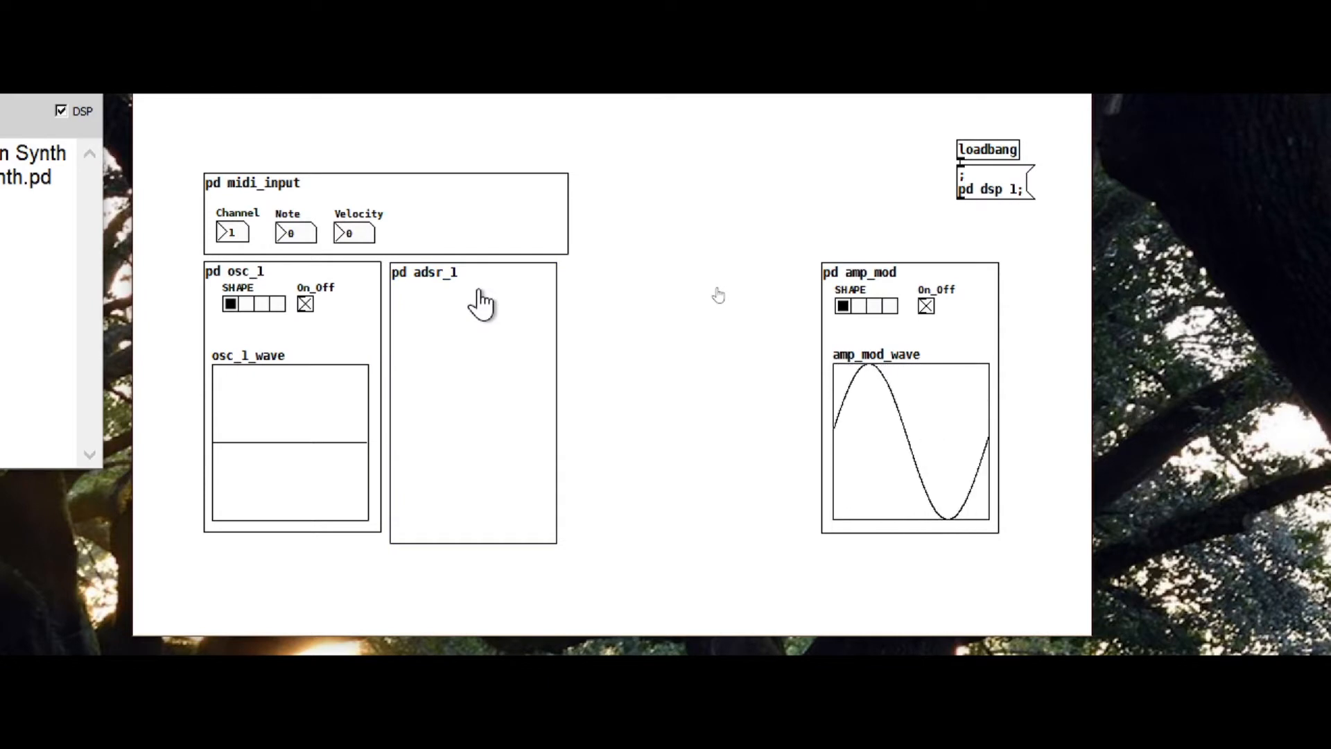
double_click(480, 303)
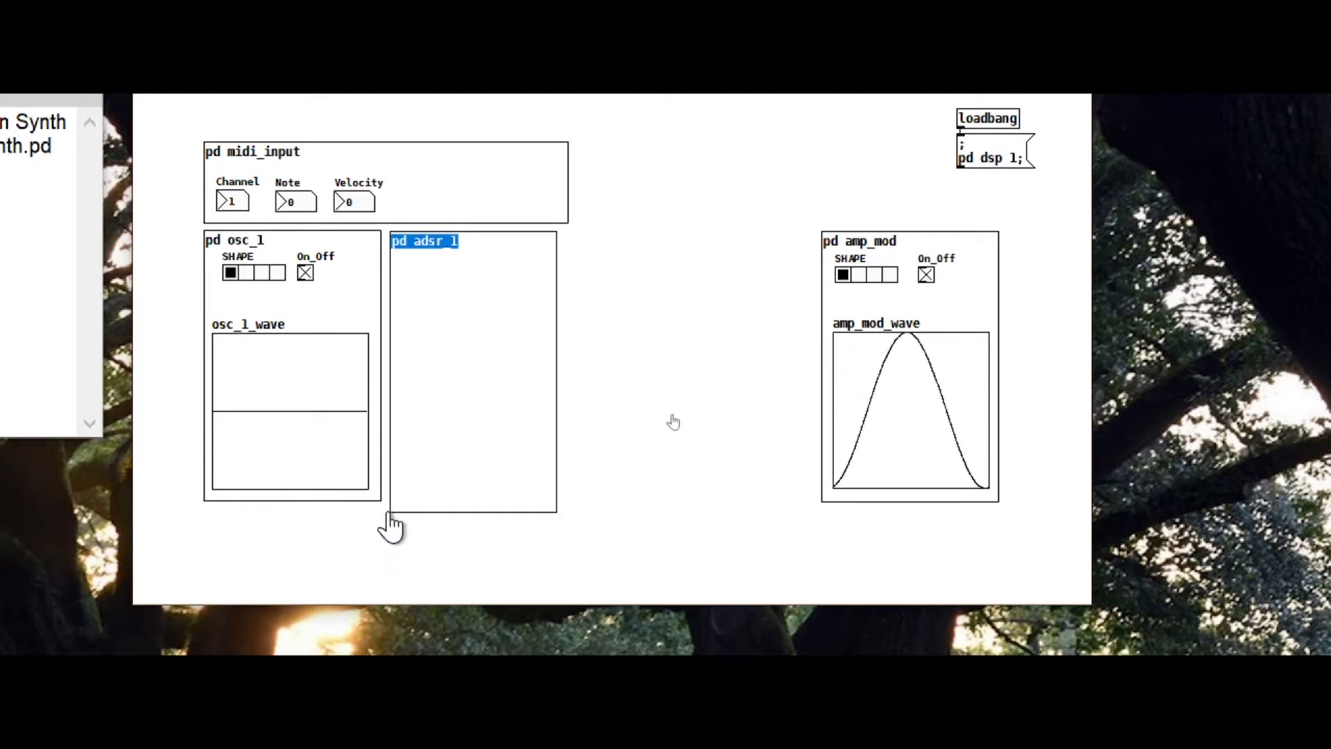
right_click(482, 372)
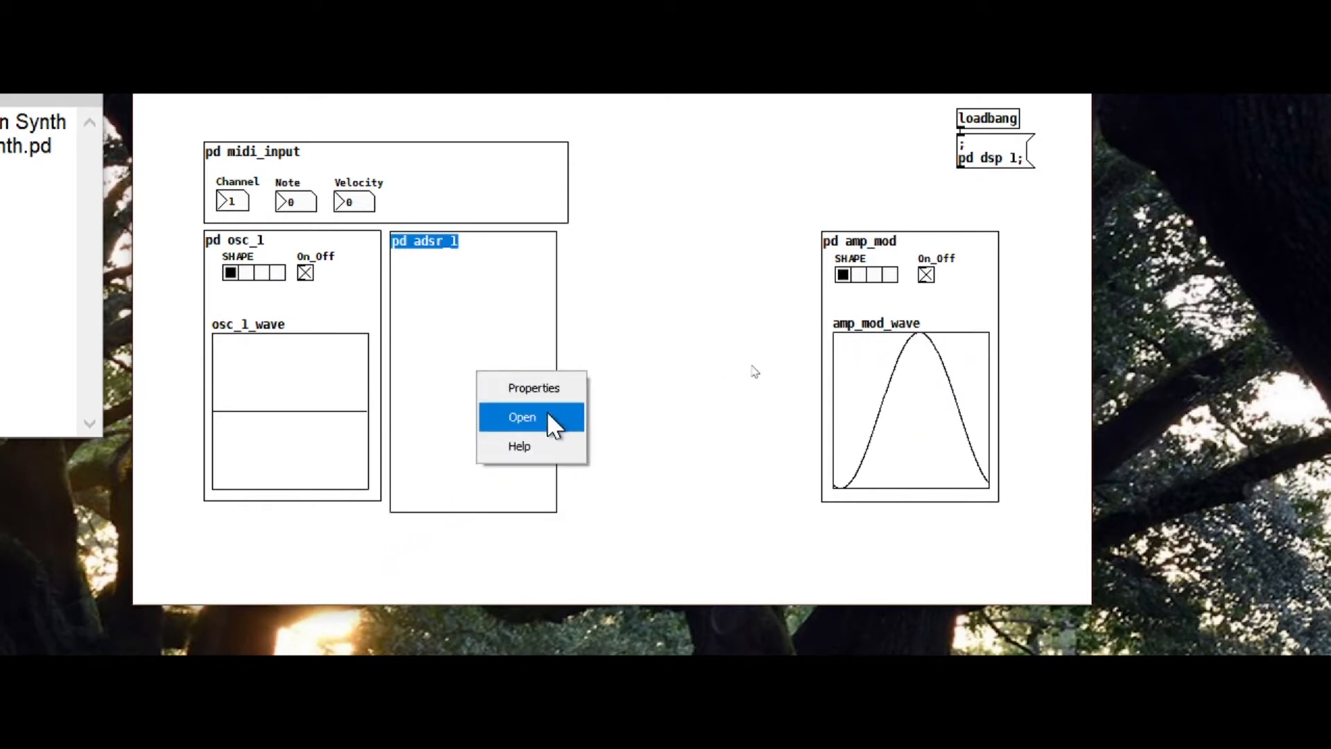
left_click(548, 416)
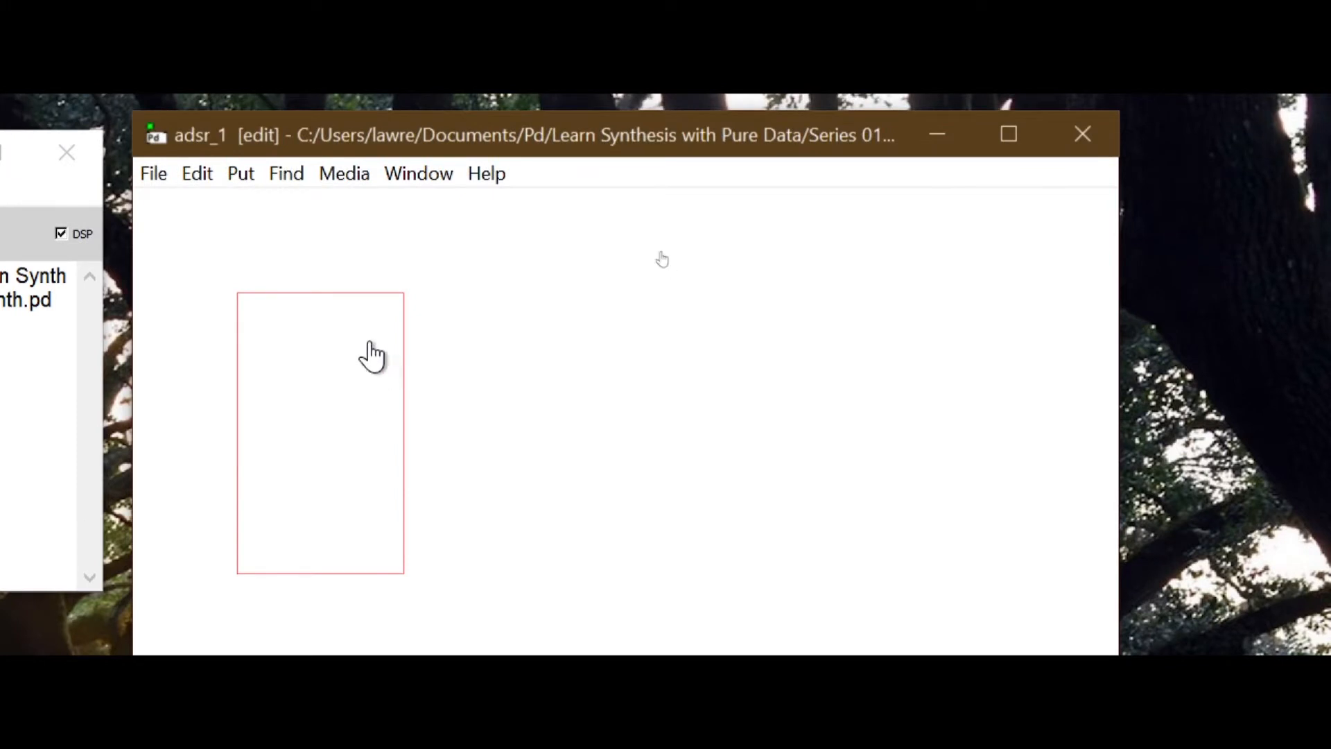
right_click(350, 186)
left_click(383, 356)
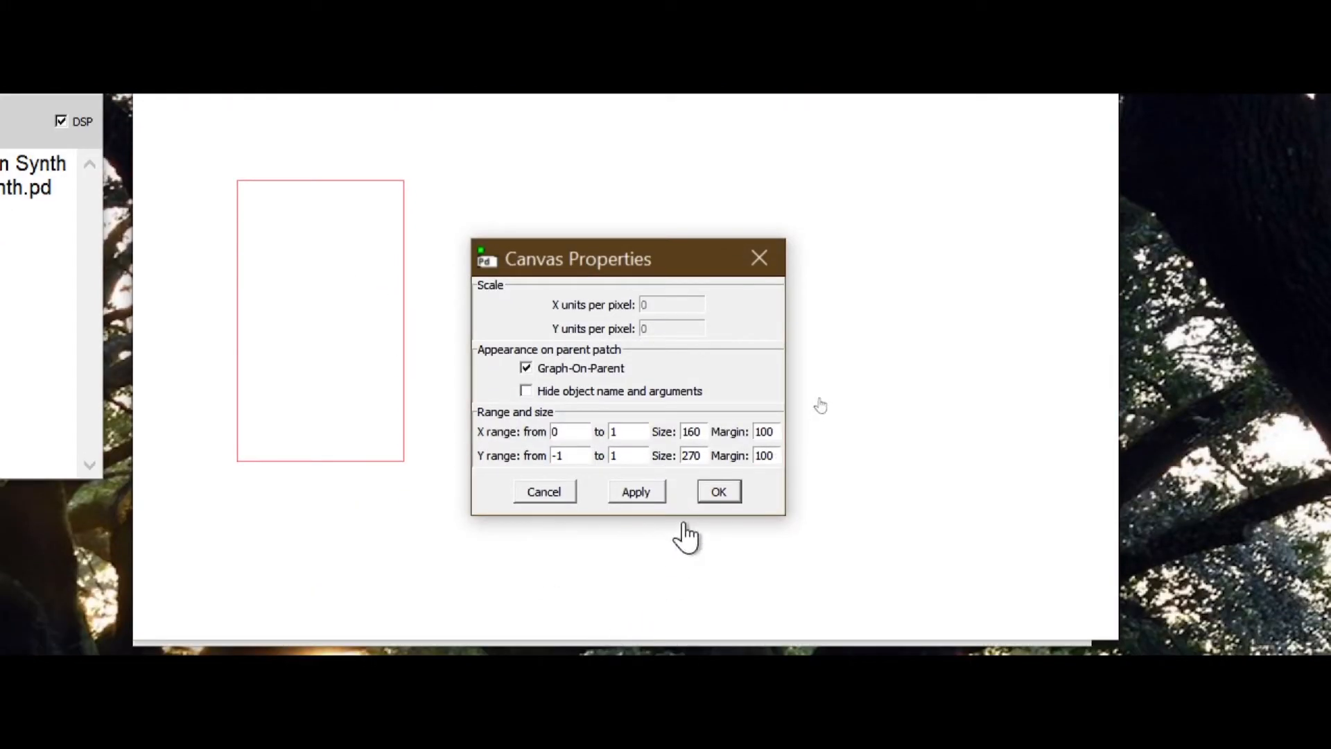
double_click(692, 456)
double_click(701, 432)
left_click(721, 495)
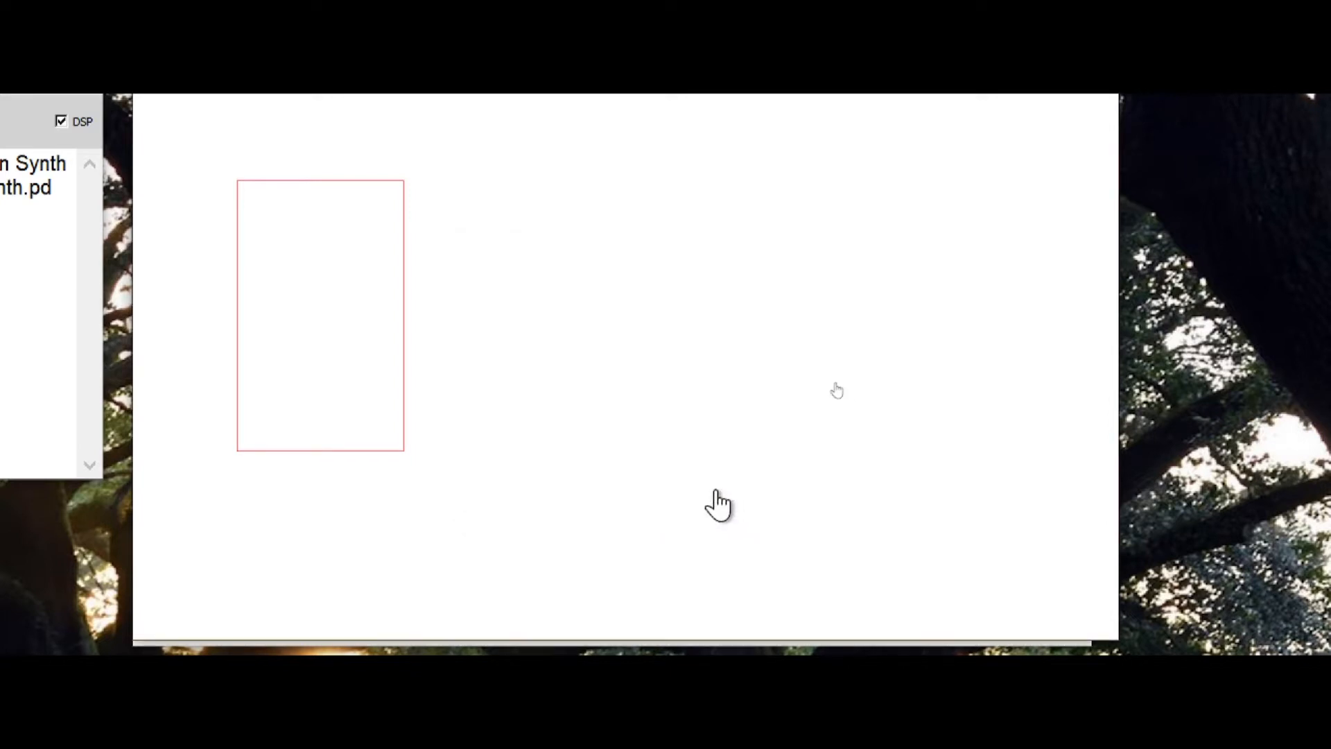
key("ctrl+w")
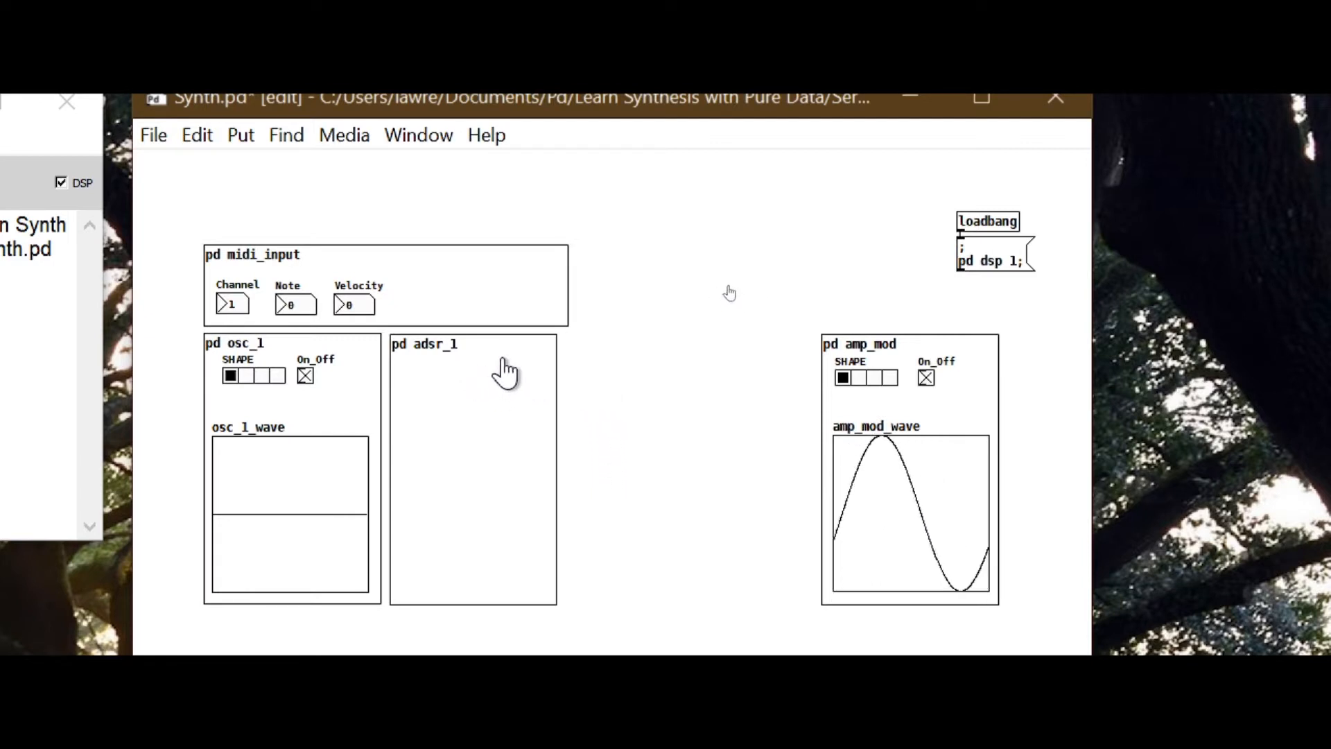
Step: Check the Graph-On-Parent size in the osc_1 subpatch's canvas properties as a reference for adsr_1
right_click(346, 390)
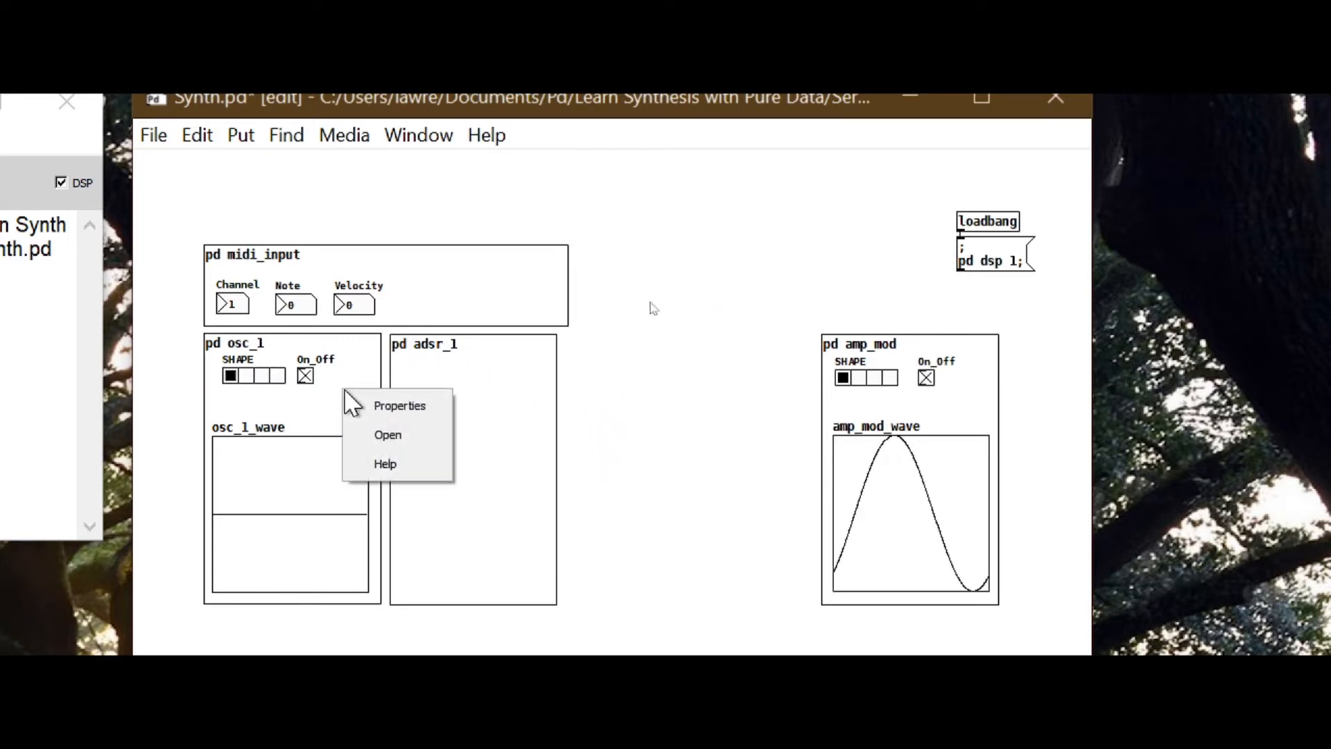
left_click(408, 437)
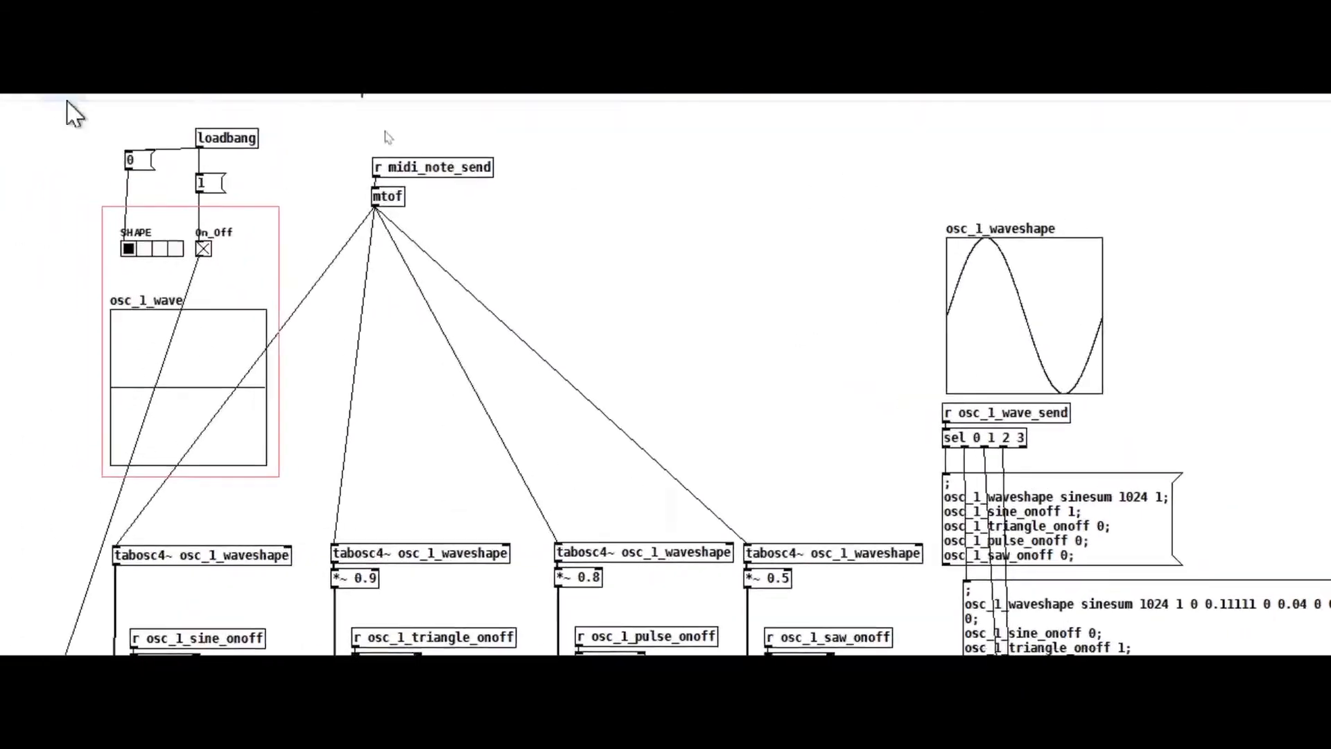
right_click(442, 402)
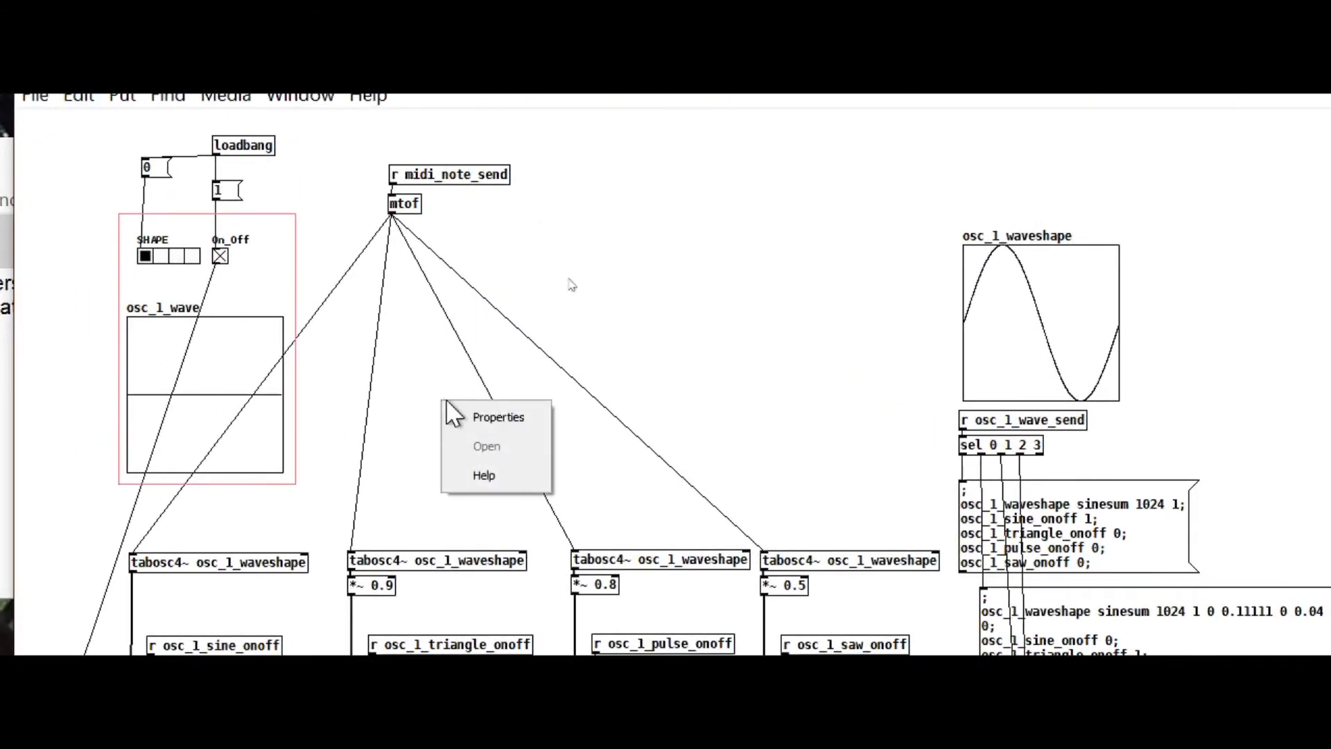
left_click(507, 415)
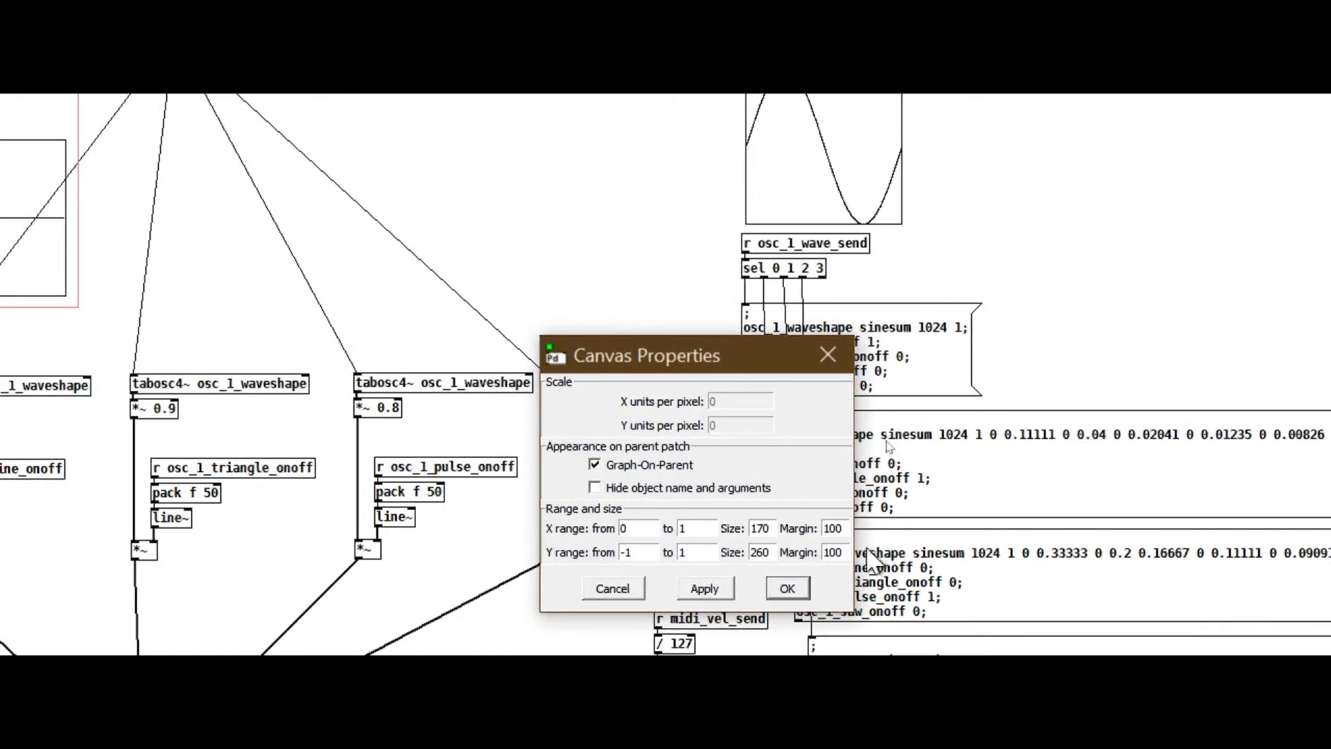
left_click(789, 589)
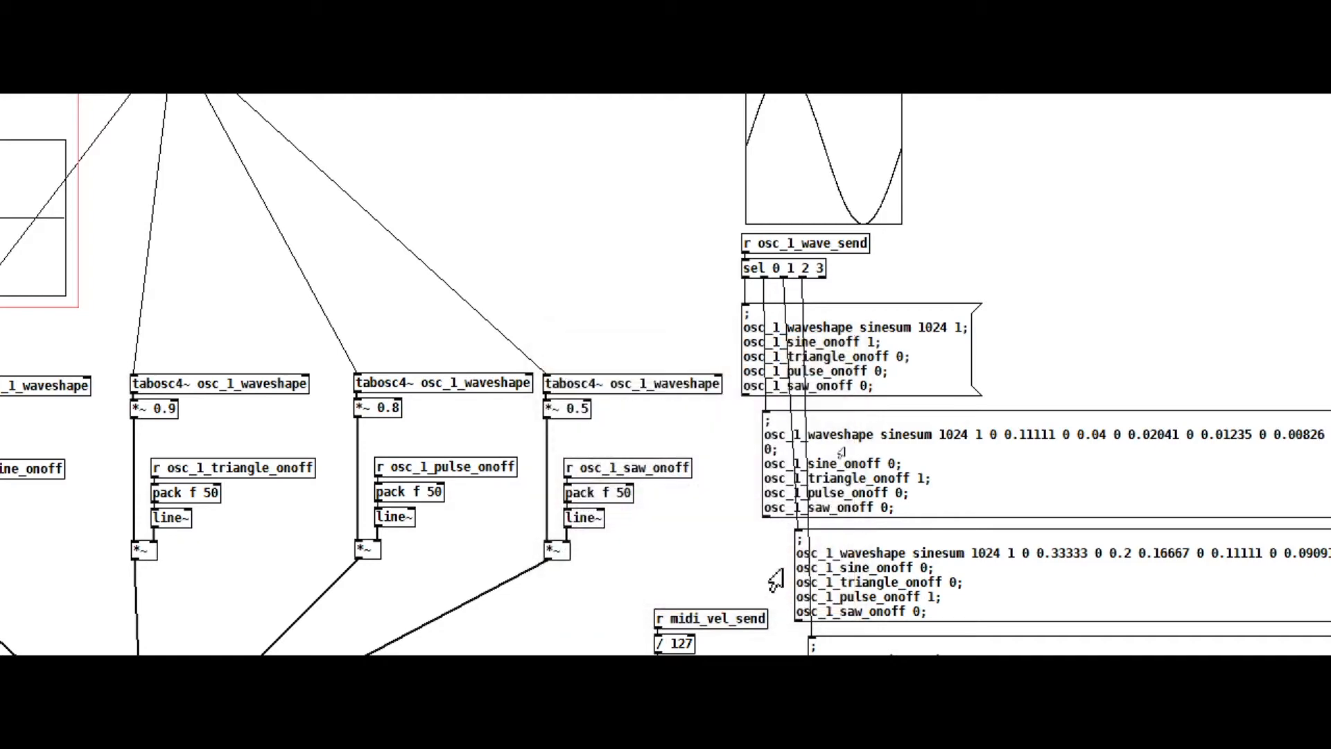
key("ctrl+w")
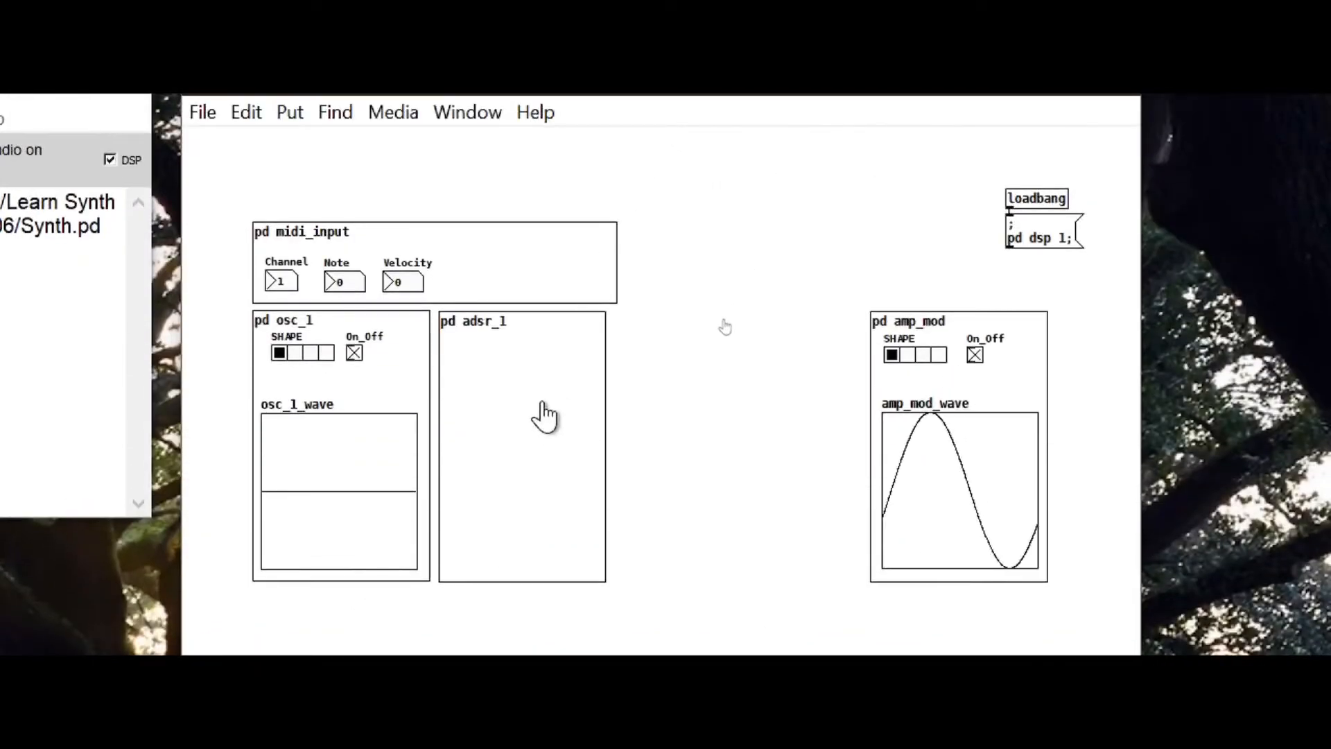
Step: Set the adsr_1 subpatch's Graph-On-Parent X size to 170 to match the width of osc_1
right_click(541, 308)
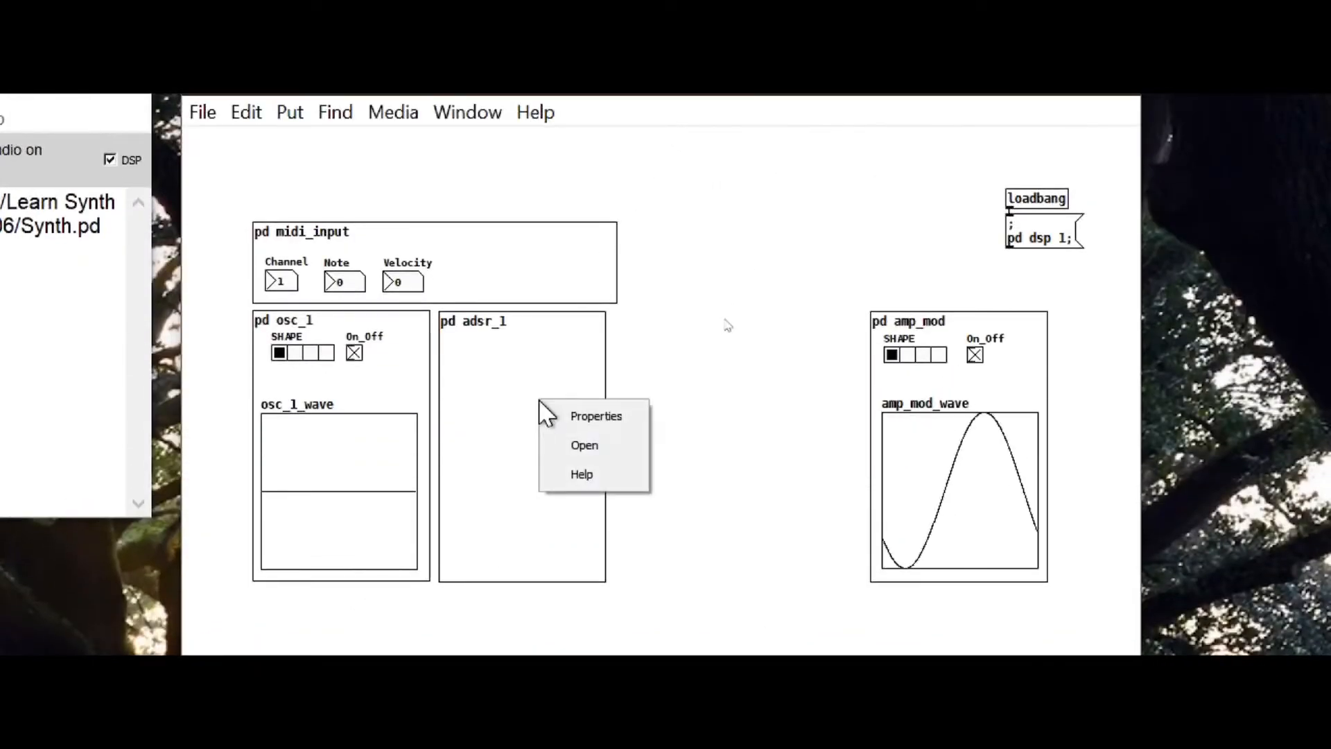
left_click(616, 444)
right_click(446, 392)
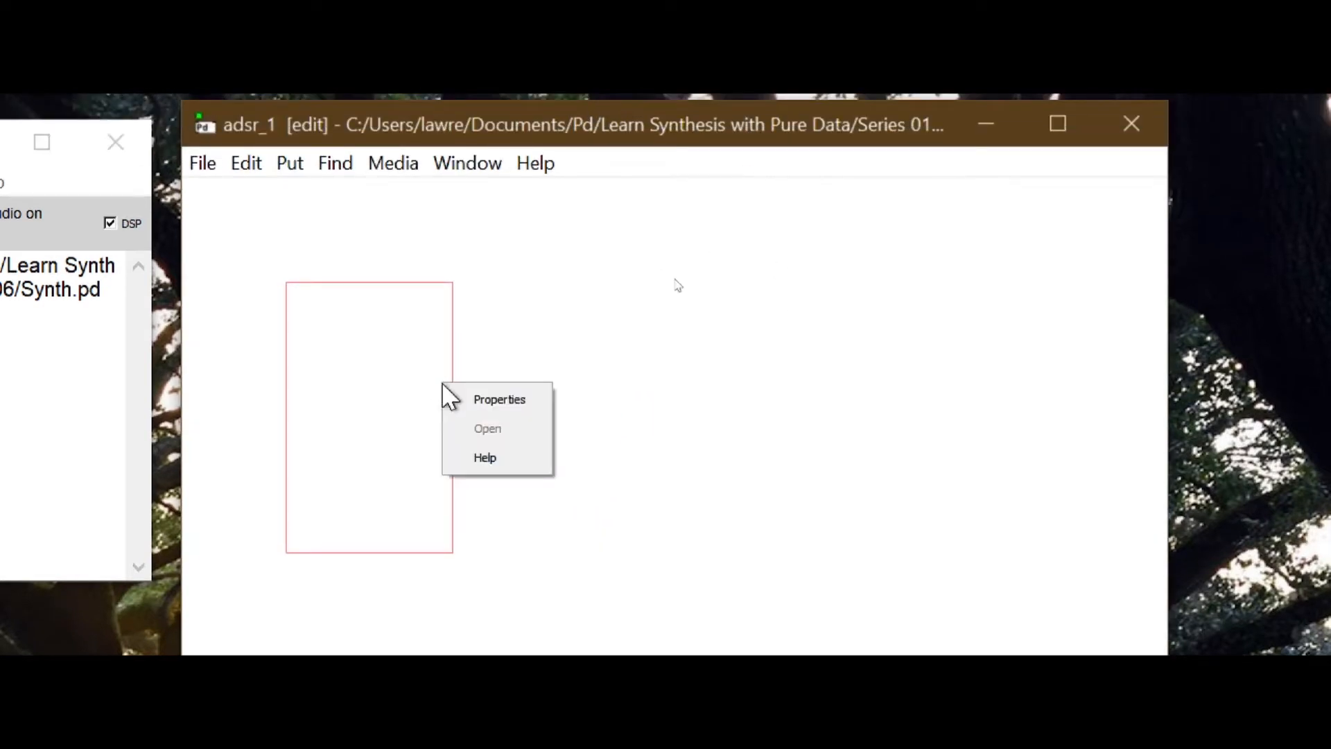
left_click(497, 398)
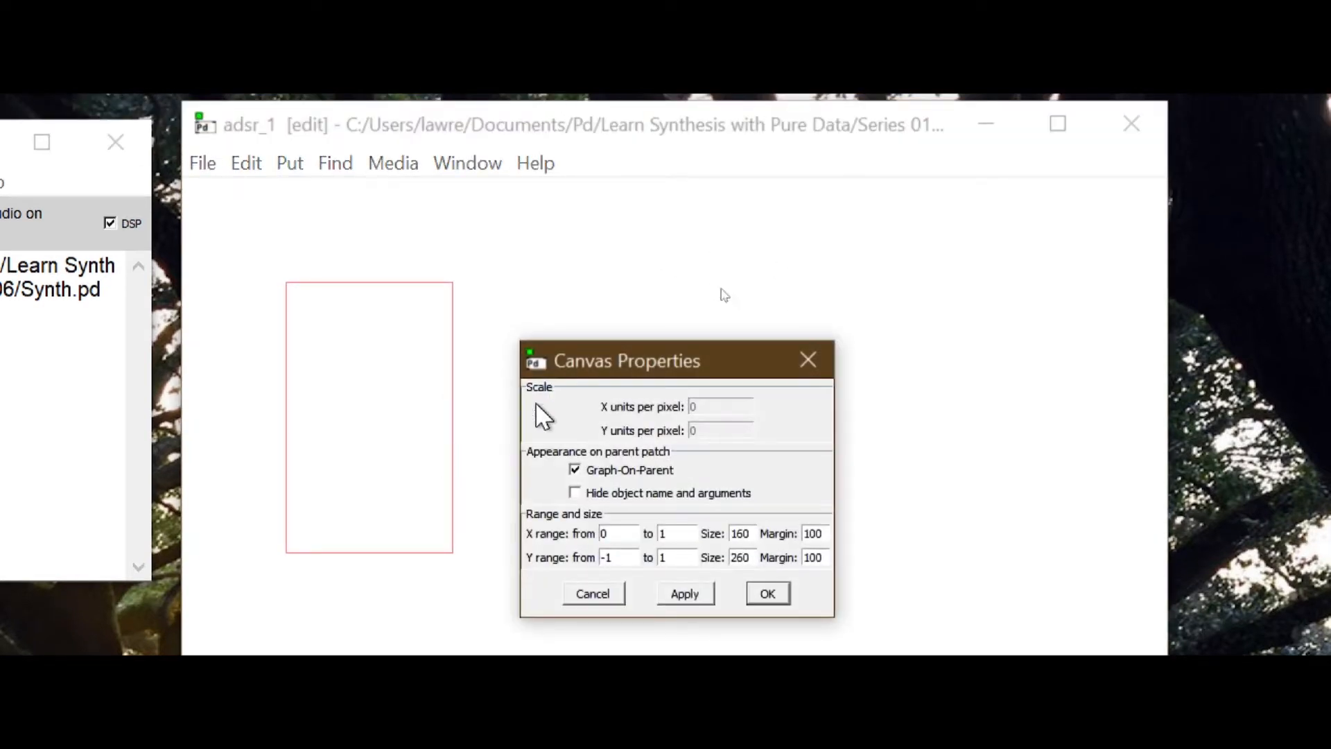
double_click(756, 528)
key("Tab")
key("Tab")
key("Tab")
key("Return")
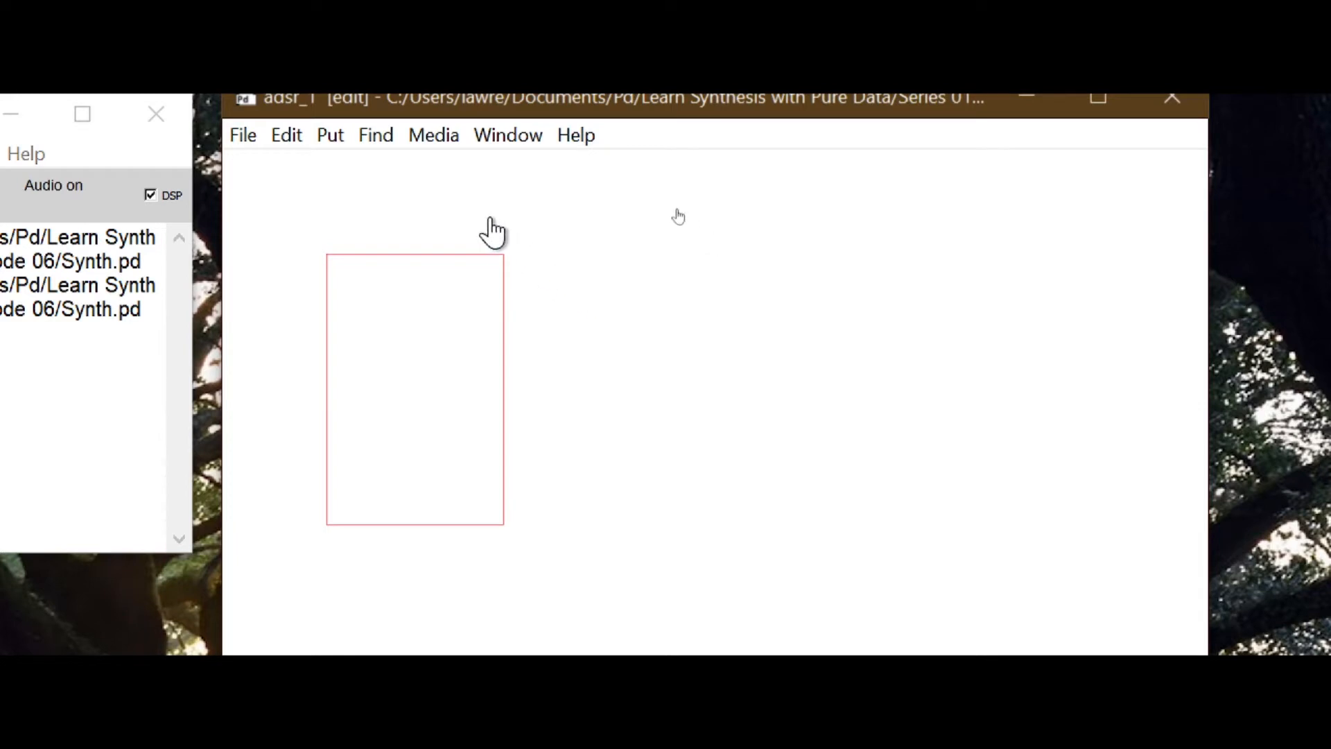
Step: Add a vertical slider near the upper-left corner of the Graph-On-Parent area in adsr_1
left_click(330, 135)
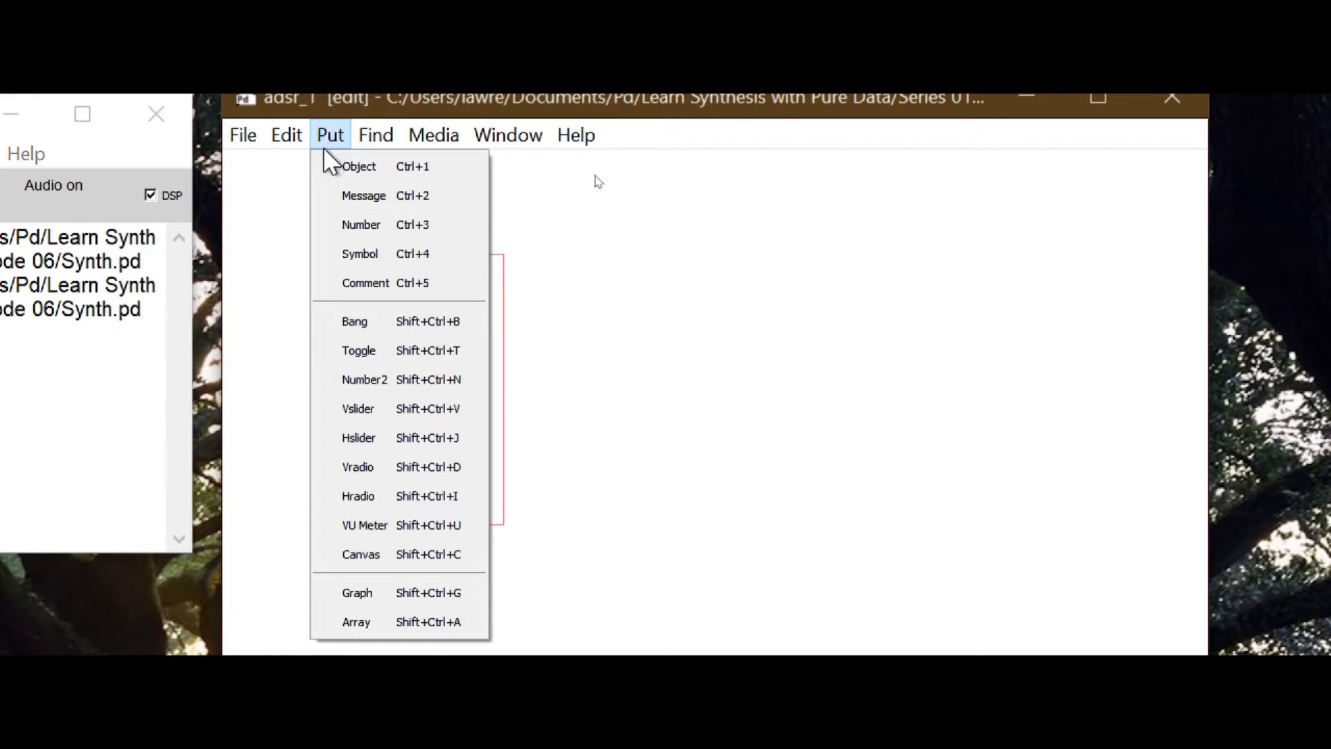
left_click(413, 419)
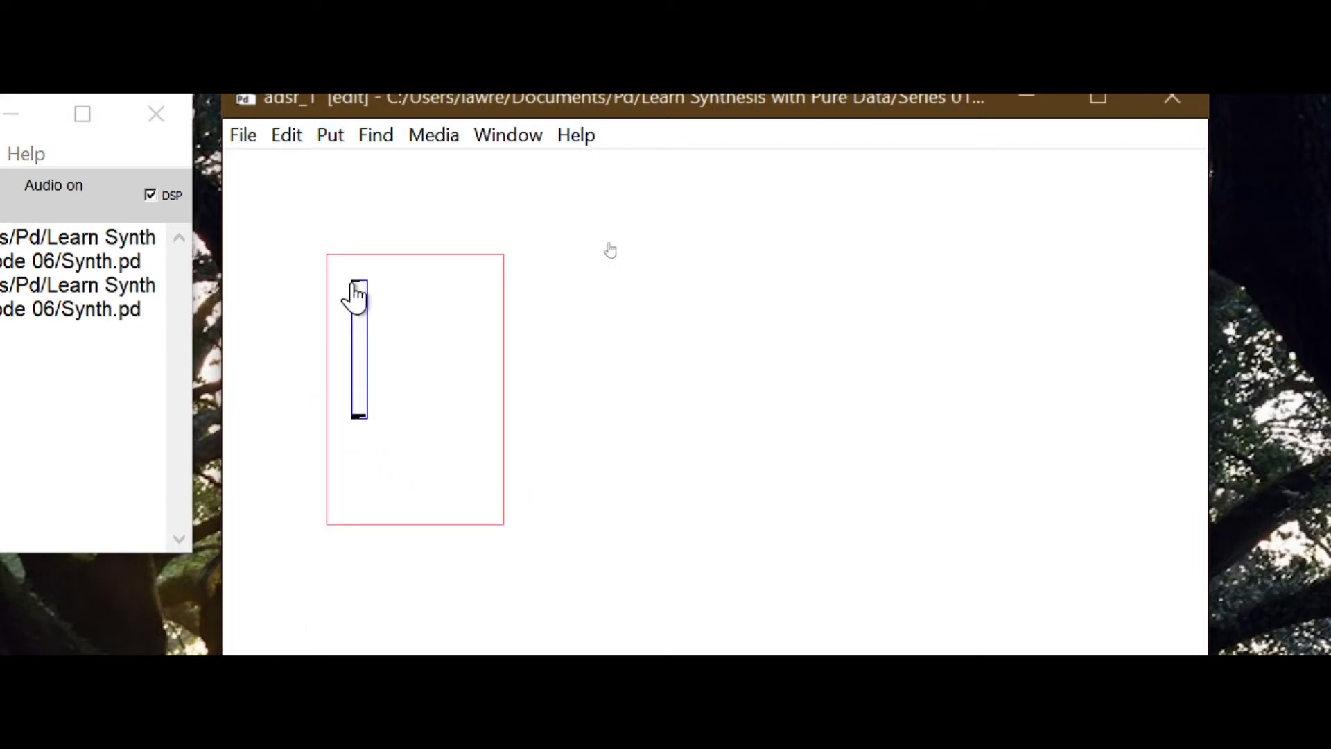
left_click(355, 286)
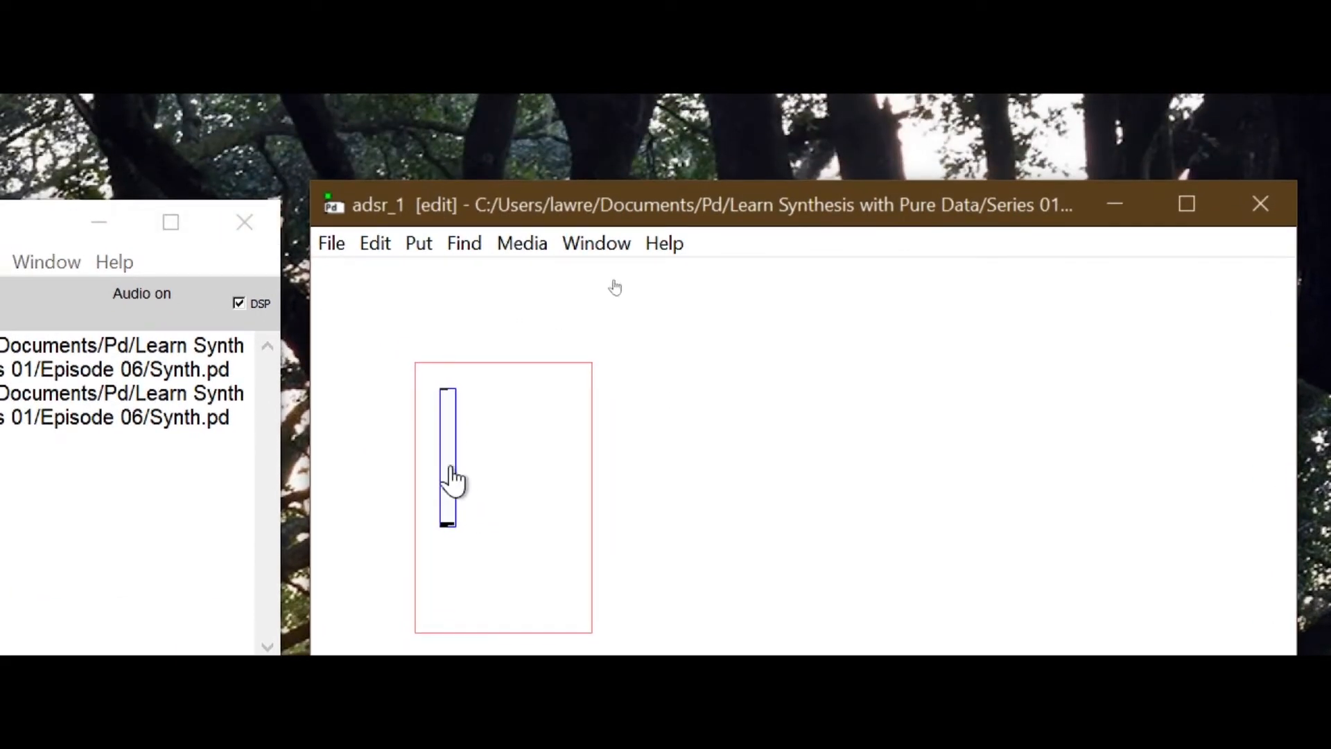
Step: Set the vertical slider's output range from 0.01 to 1 in its properties
right_click(449, 466)
left_click(502, 482)
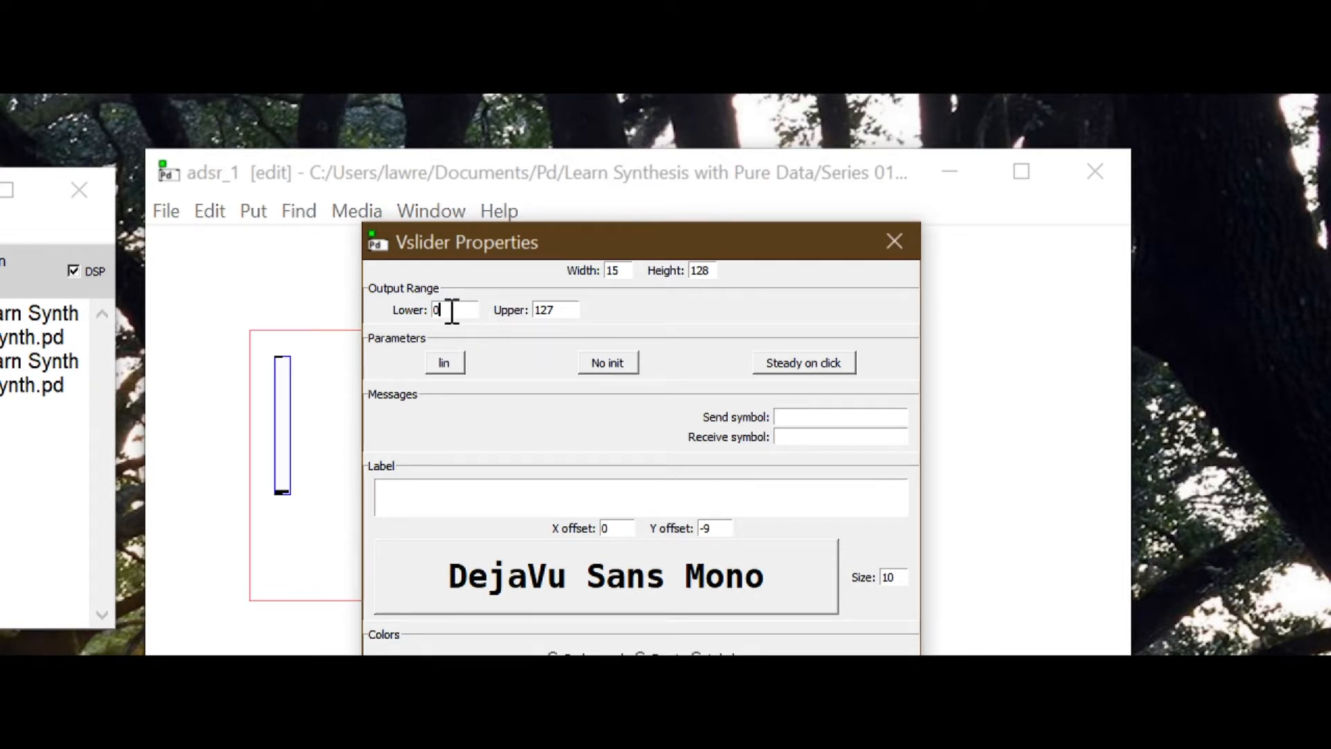
left_click_drag(452, 312, 431, 310)
type("01")
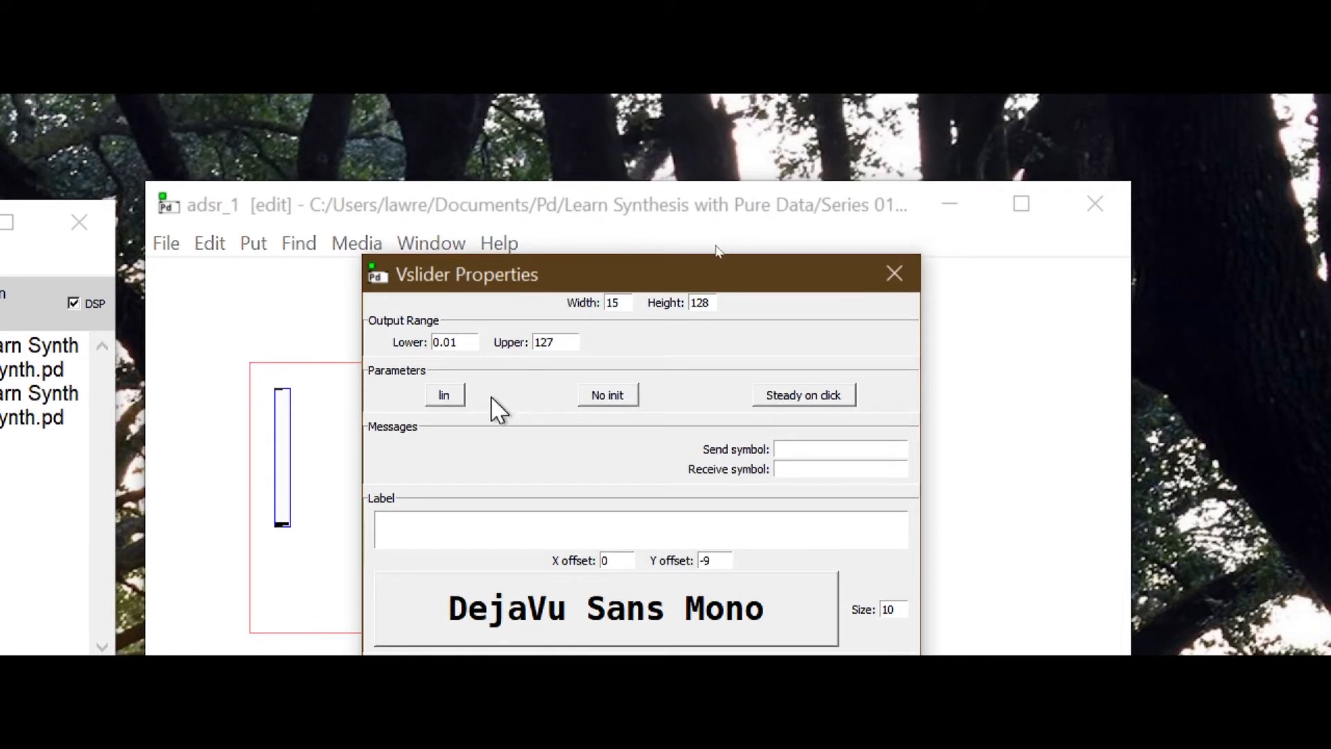
double_click(561, 341)
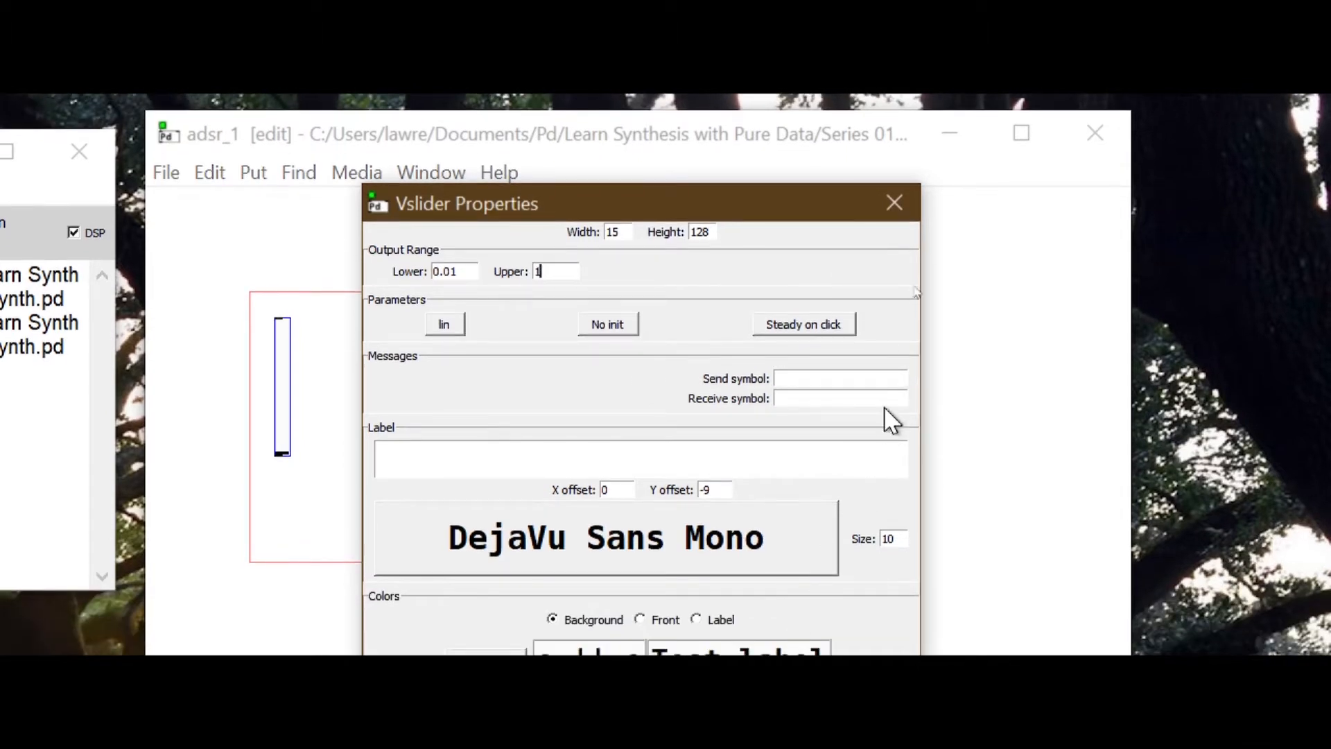
Step: Give the slider the send symbol adsr_1_attack_send, the receive symbol adsr_1_attack_recv and the label A
left_click(829, 377)
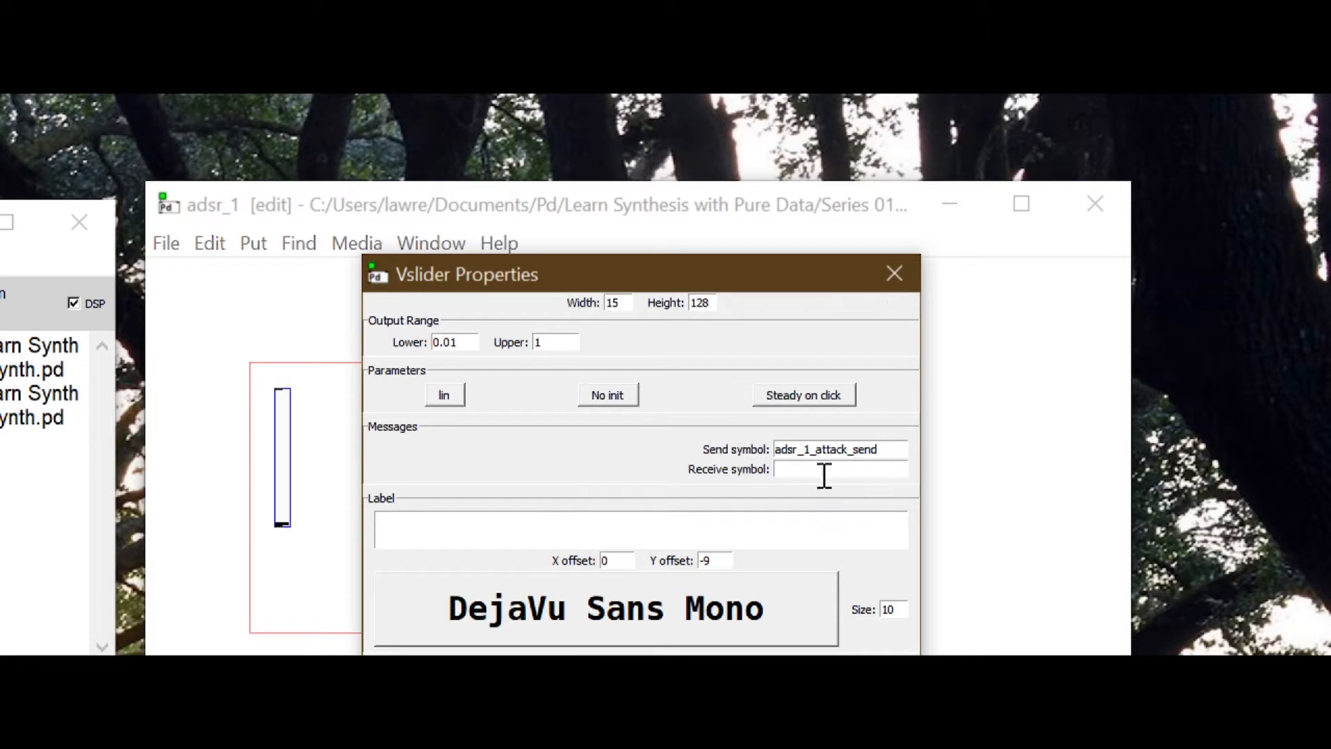
left_click(825, 475)
type("adsr_1_attack_recv")
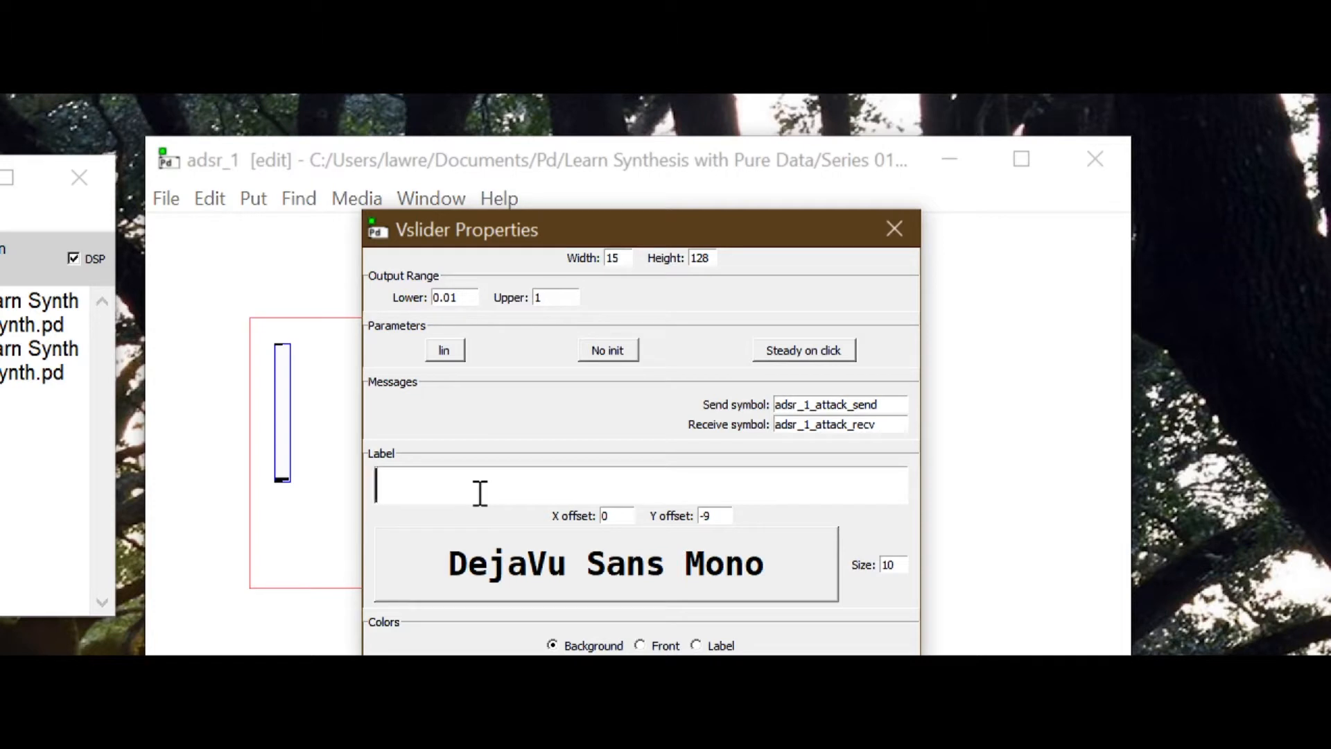
type("A")
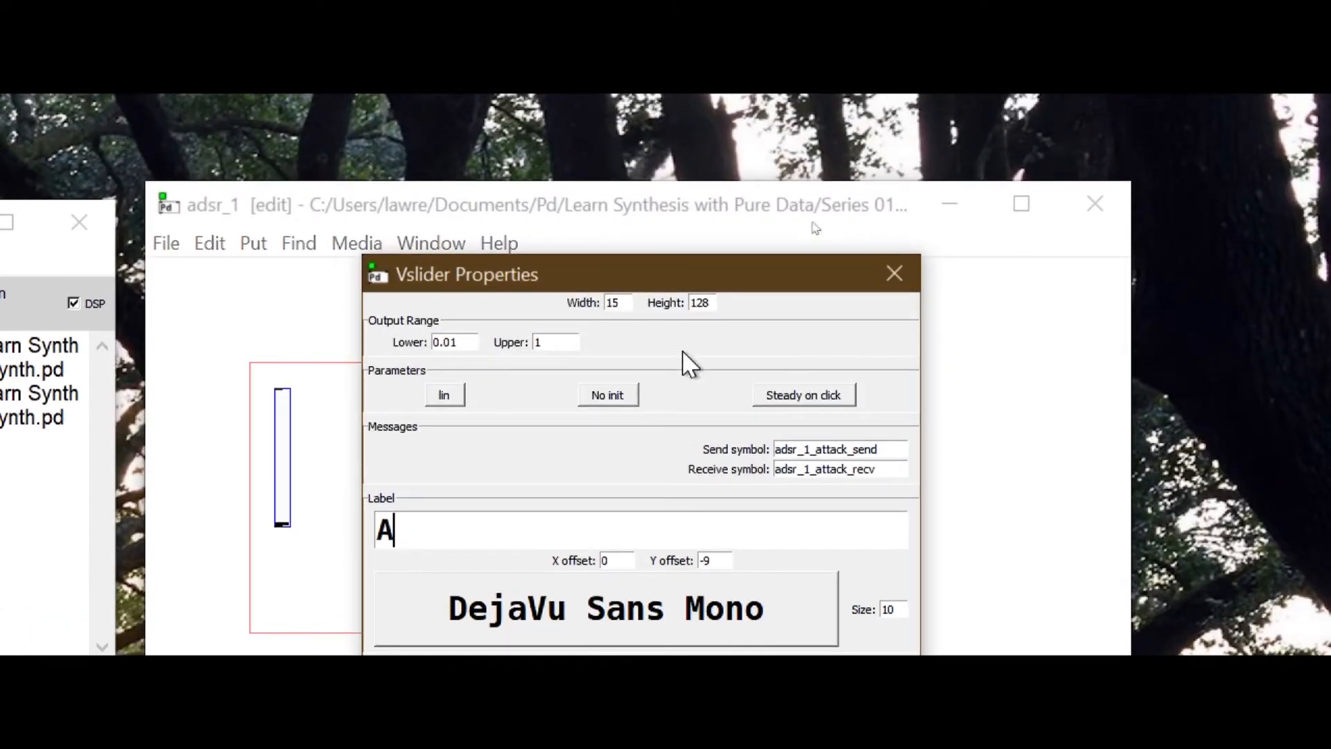
Step: Set the attack slider's size to 15 wide by 100 high and accept its properties
double_click(624, 303)
type("1")
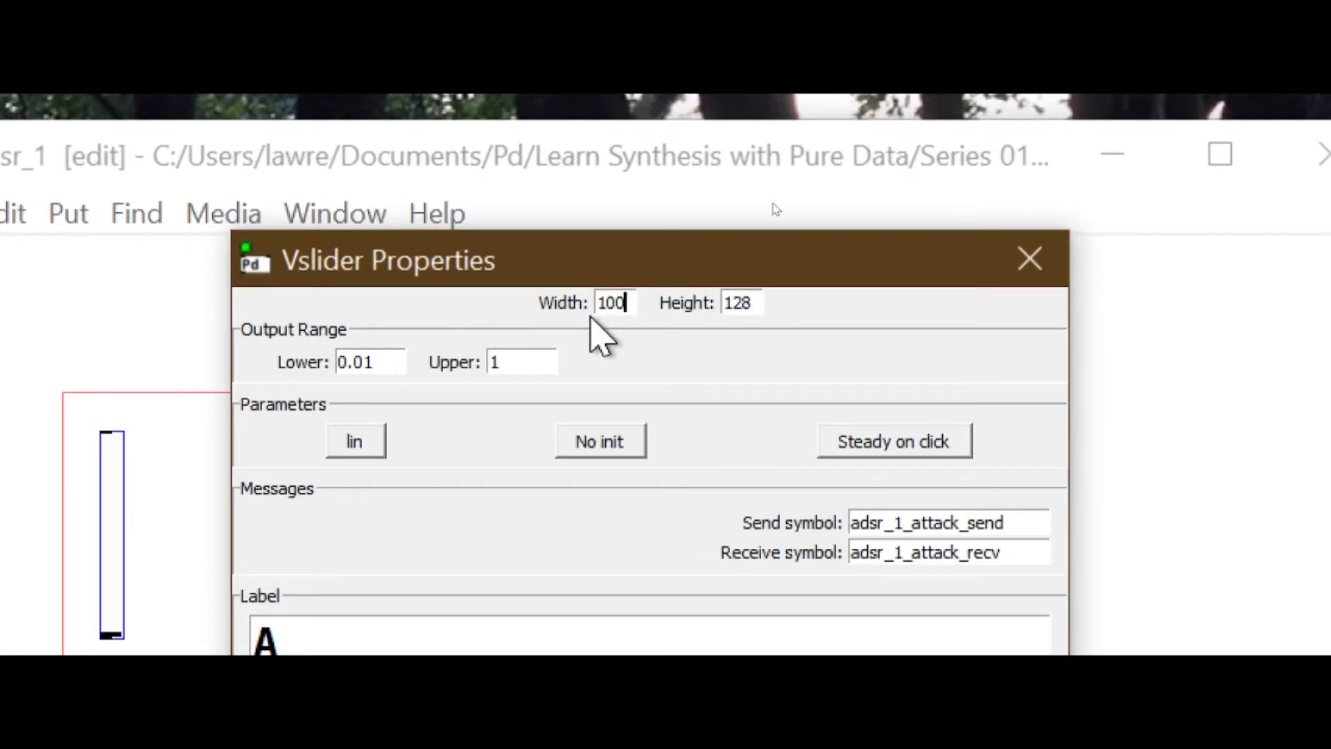
double_click(627, 302)
type("15")
double_click(755, 303)
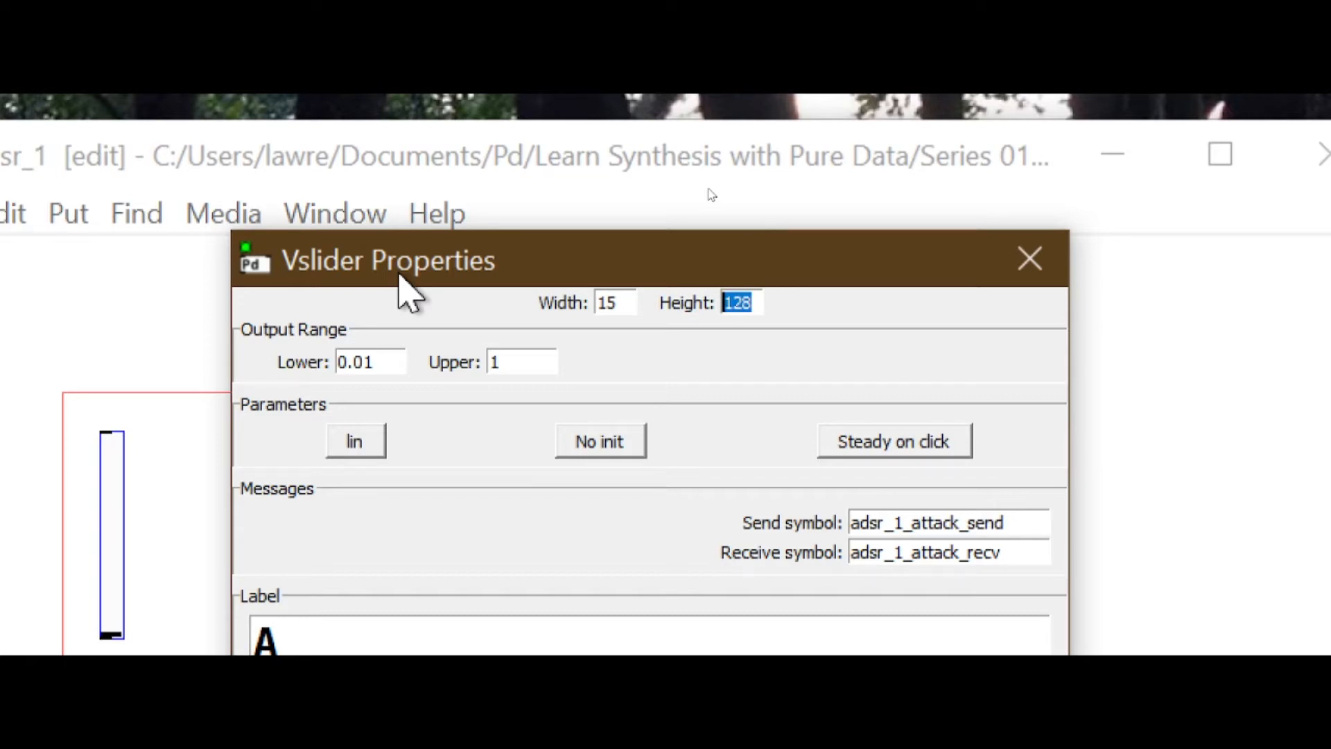
type("100")
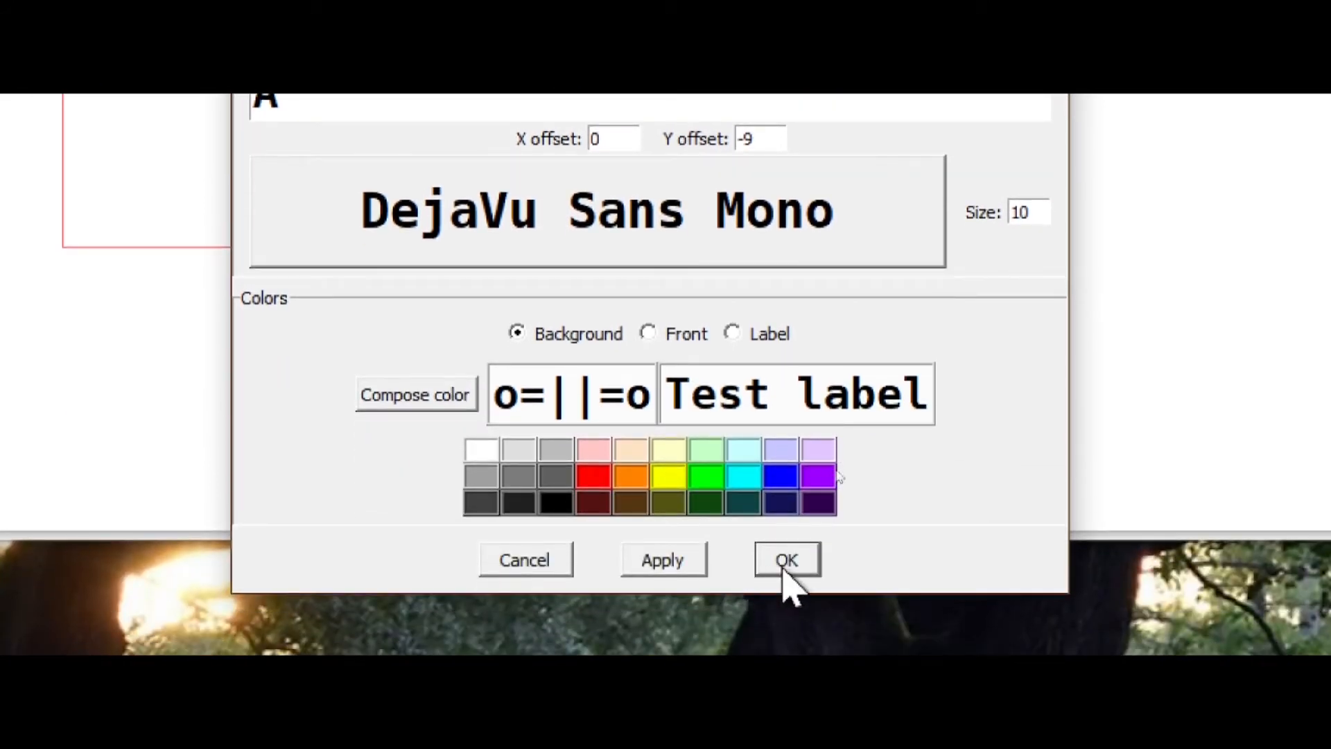
left_click(800, 556)
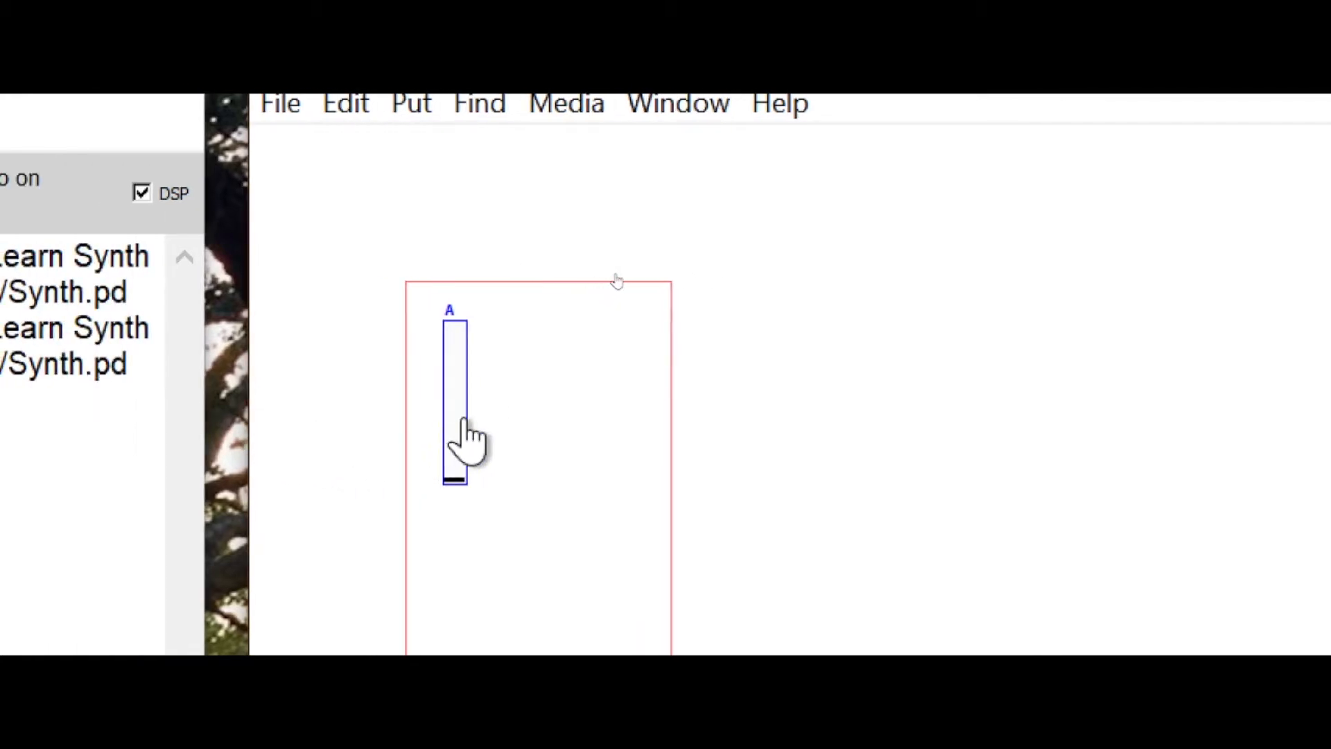
Step: Shift slider A closer to the panel's left border, then duplicate it and place the copy directly to its right
left_click_drag(458, 418, 438, 416)
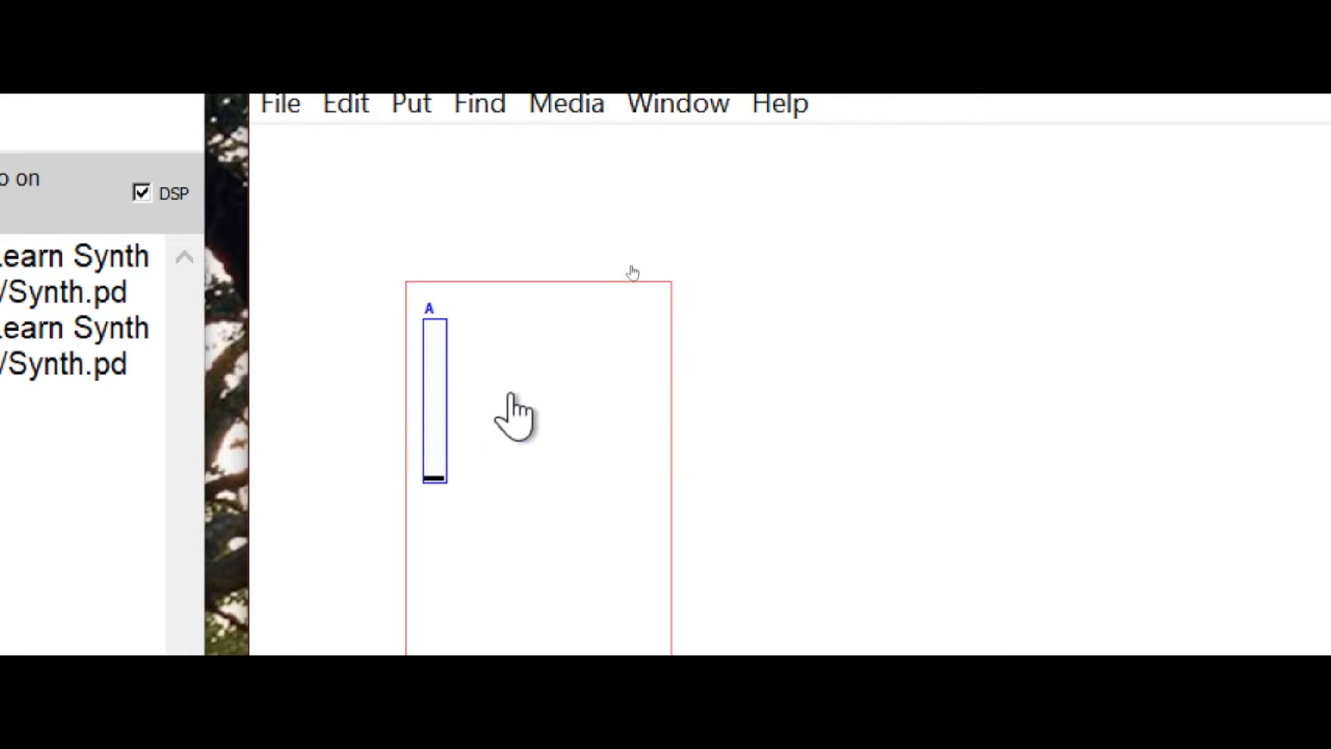
left_click_drag(488, 375, 389, 476)
key("ctrl+d")
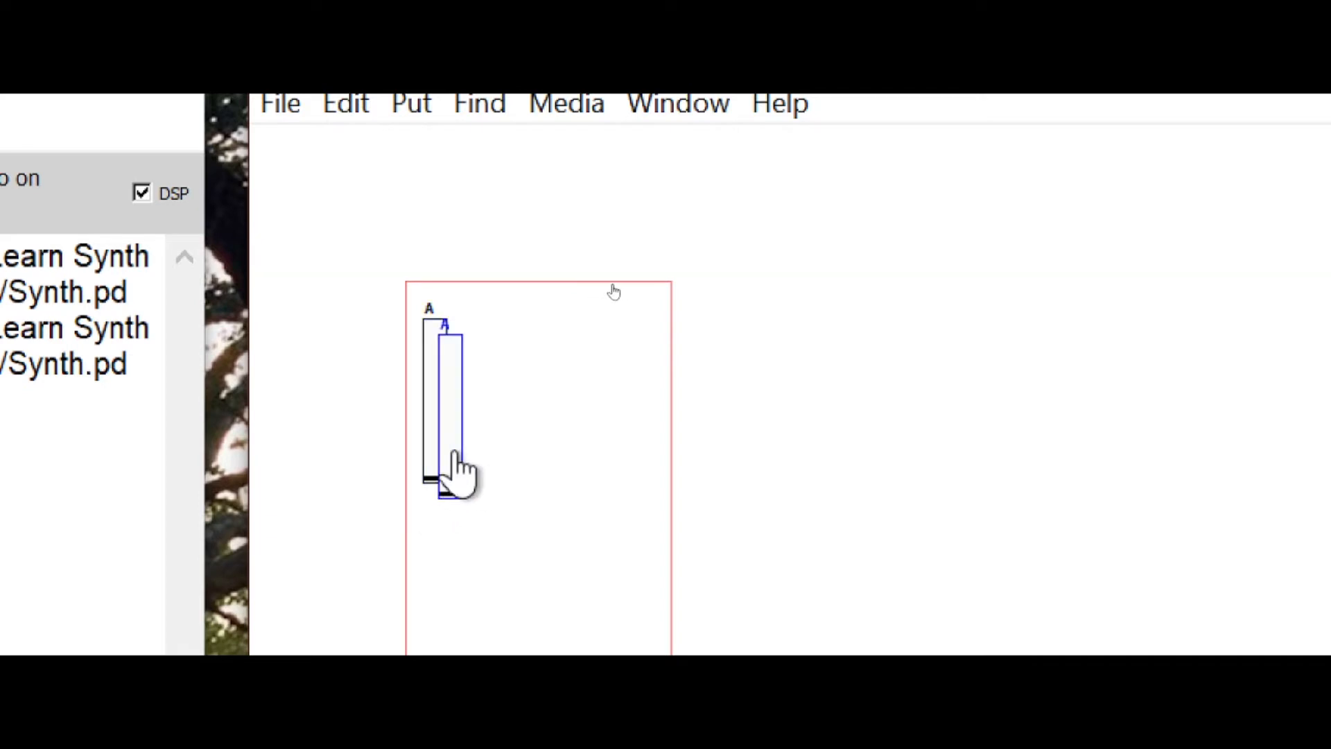
left_click_drag(461, 470, 477, 433)
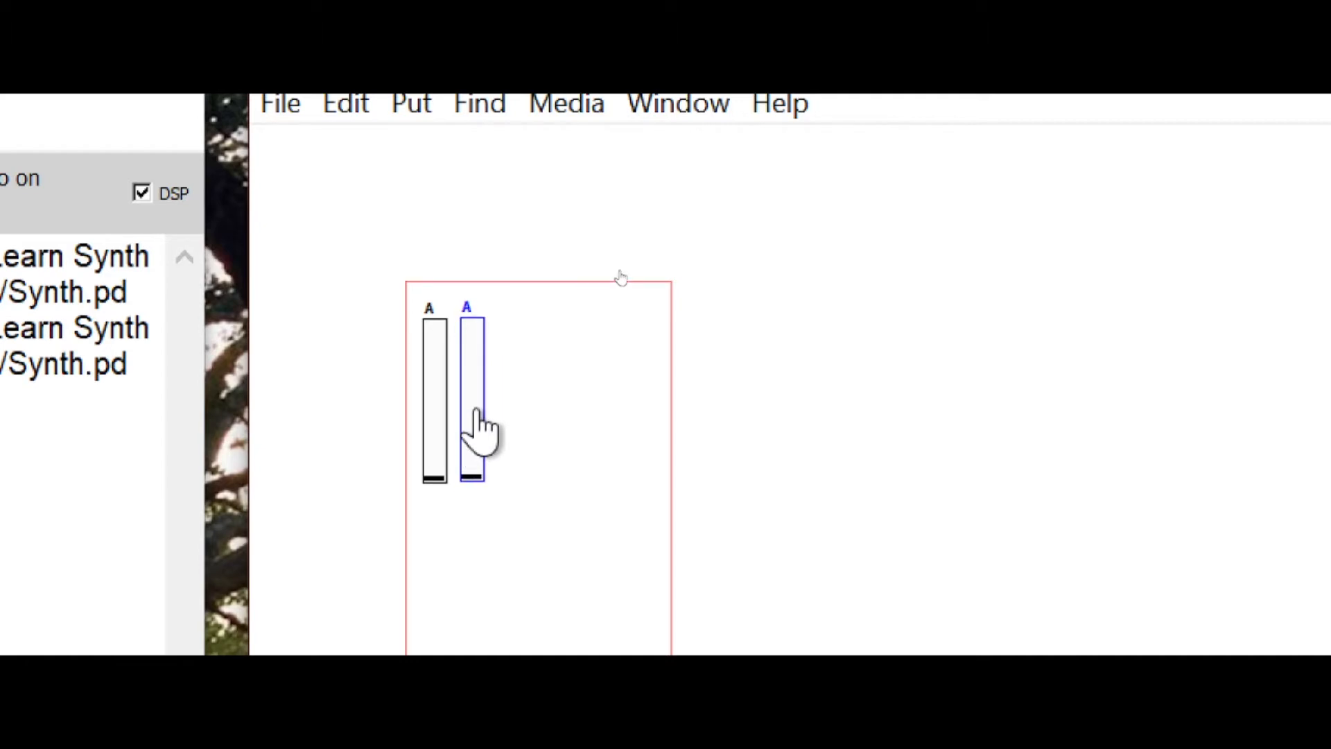
Step: Label the duplicated slider D and change its send symbol to adsr_1_decay_send
right_click(482, 430)
left_click(508, 437)
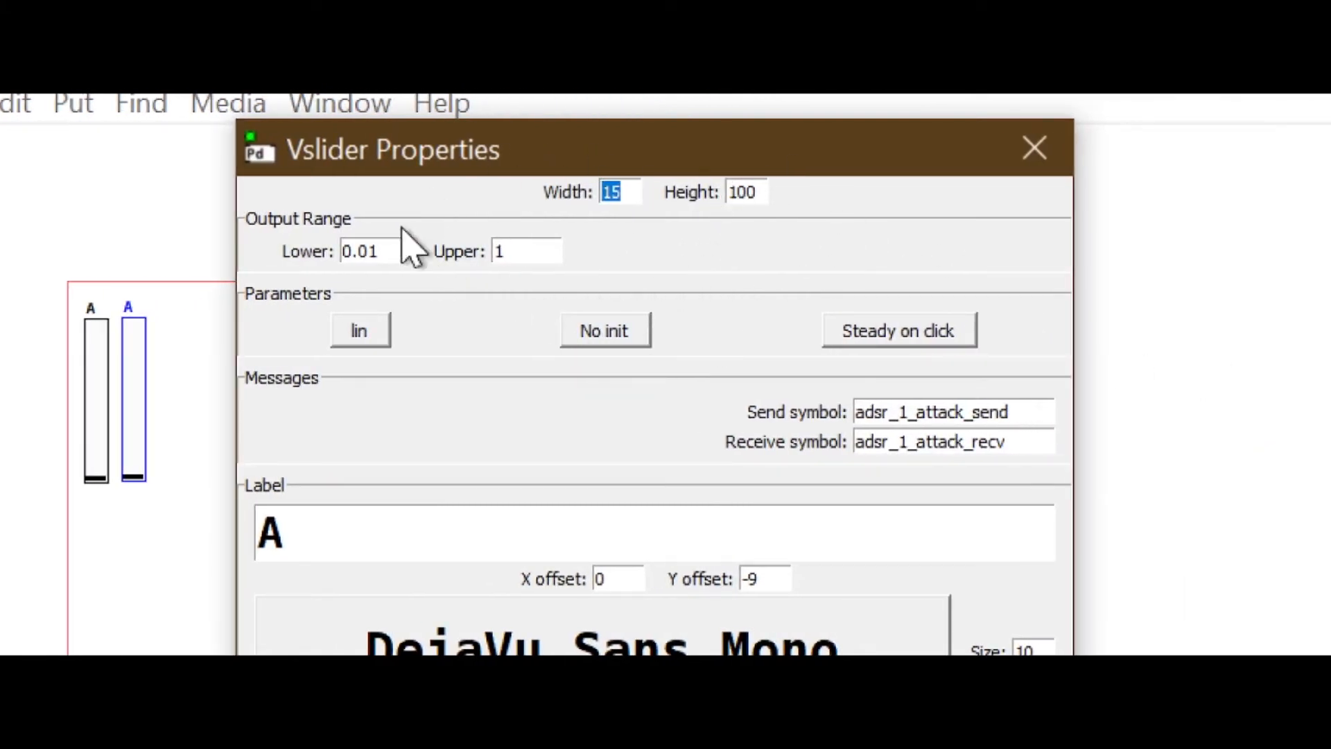
left_click_drag(428, 410, 43, 407)
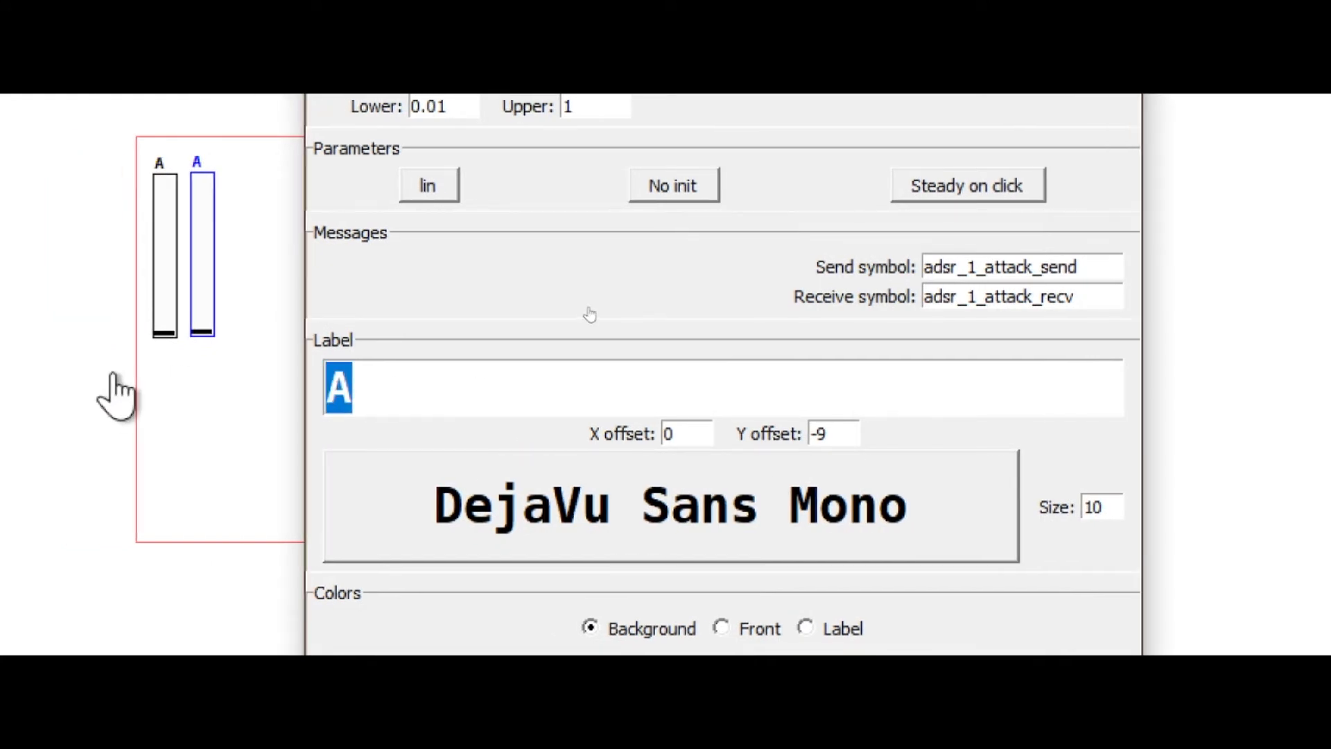
type("D")
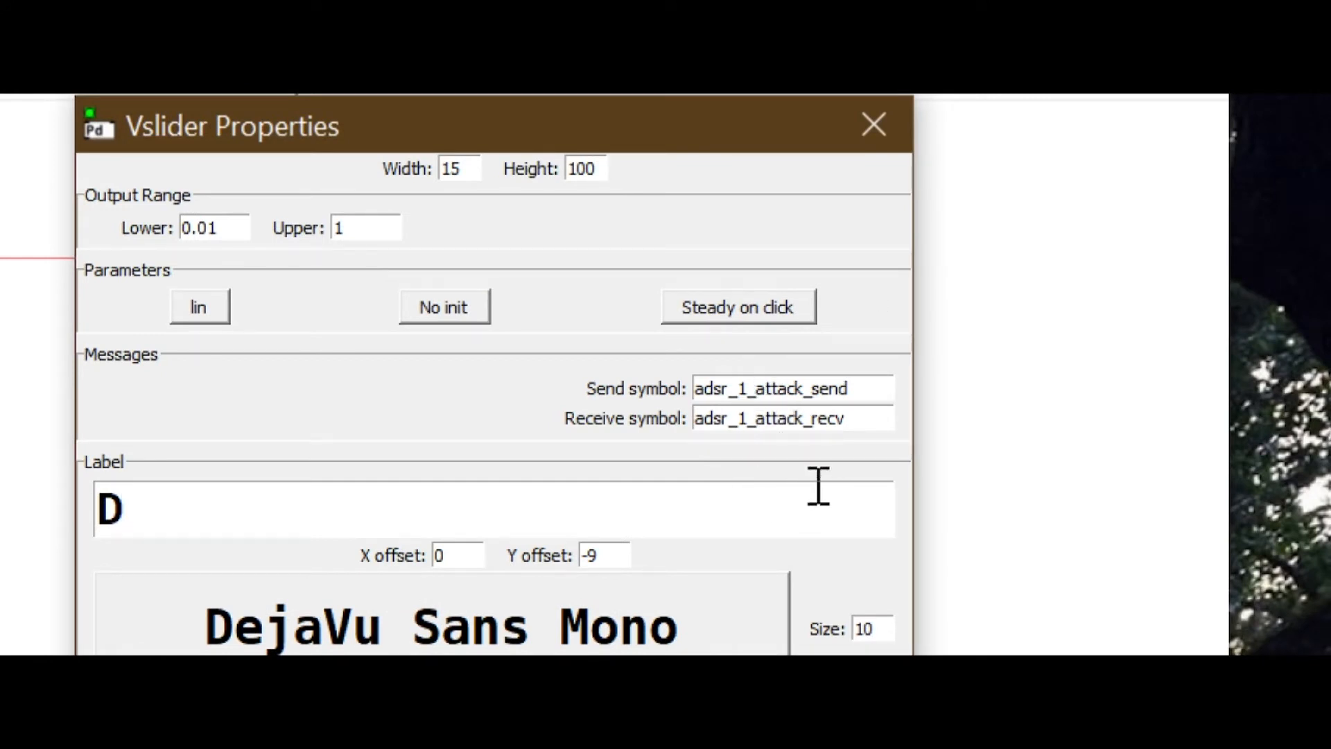
key("Delete")
key("Delete")
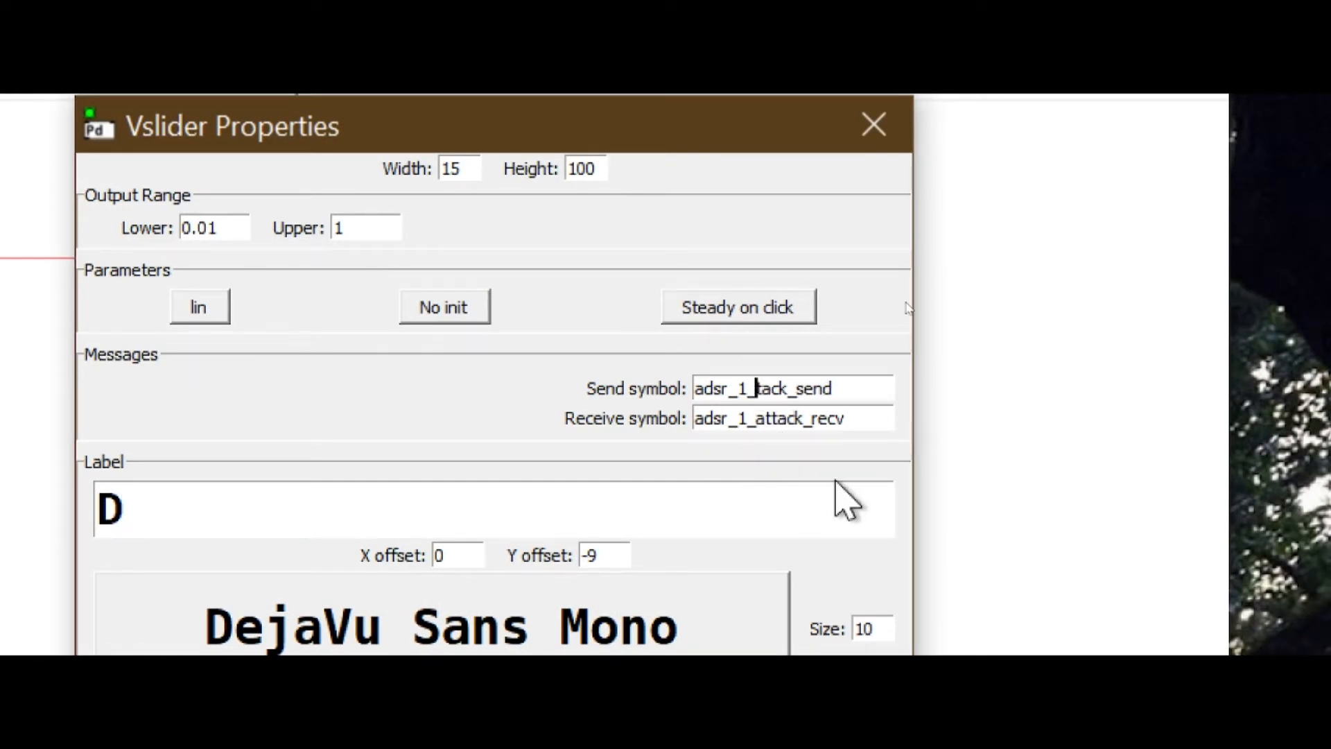
key("Delete")
key("Delete")
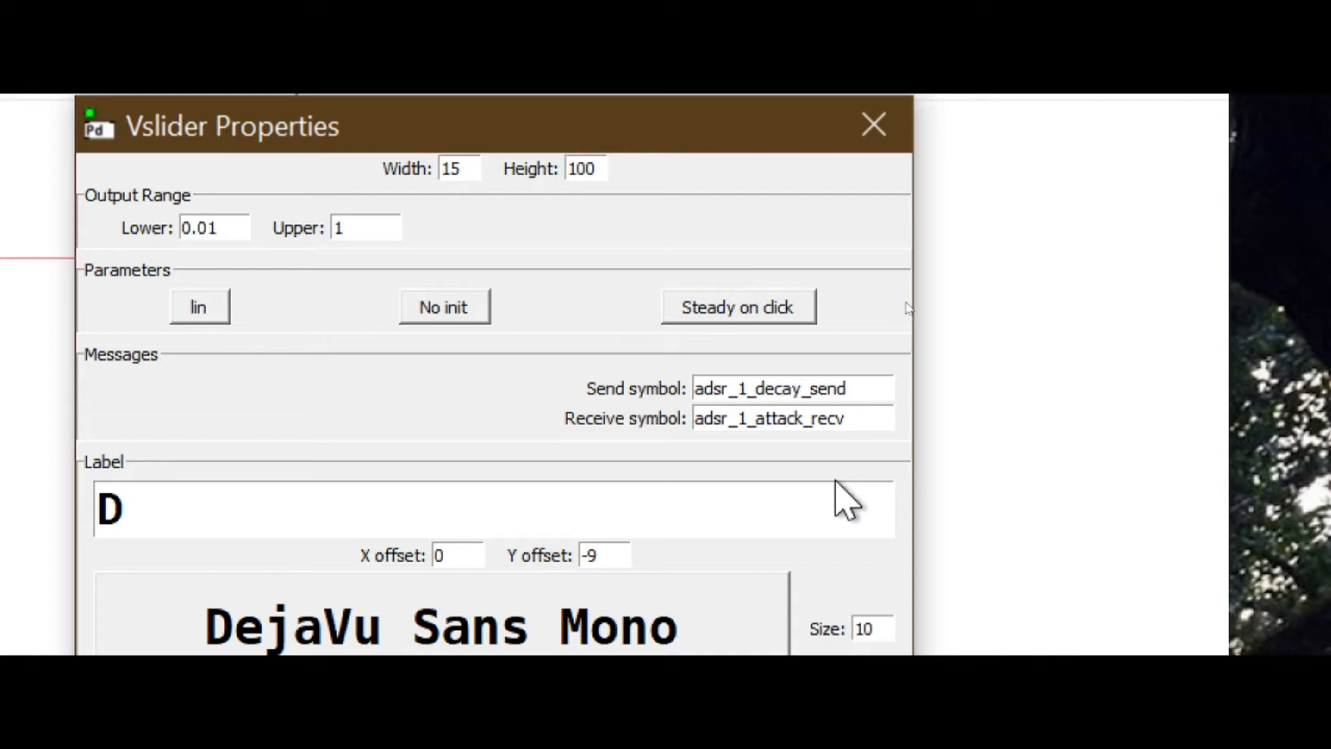
Step: Replace the attack part of slider D's receive symbol with the decay name and accept its properties
left_click(753, 420)
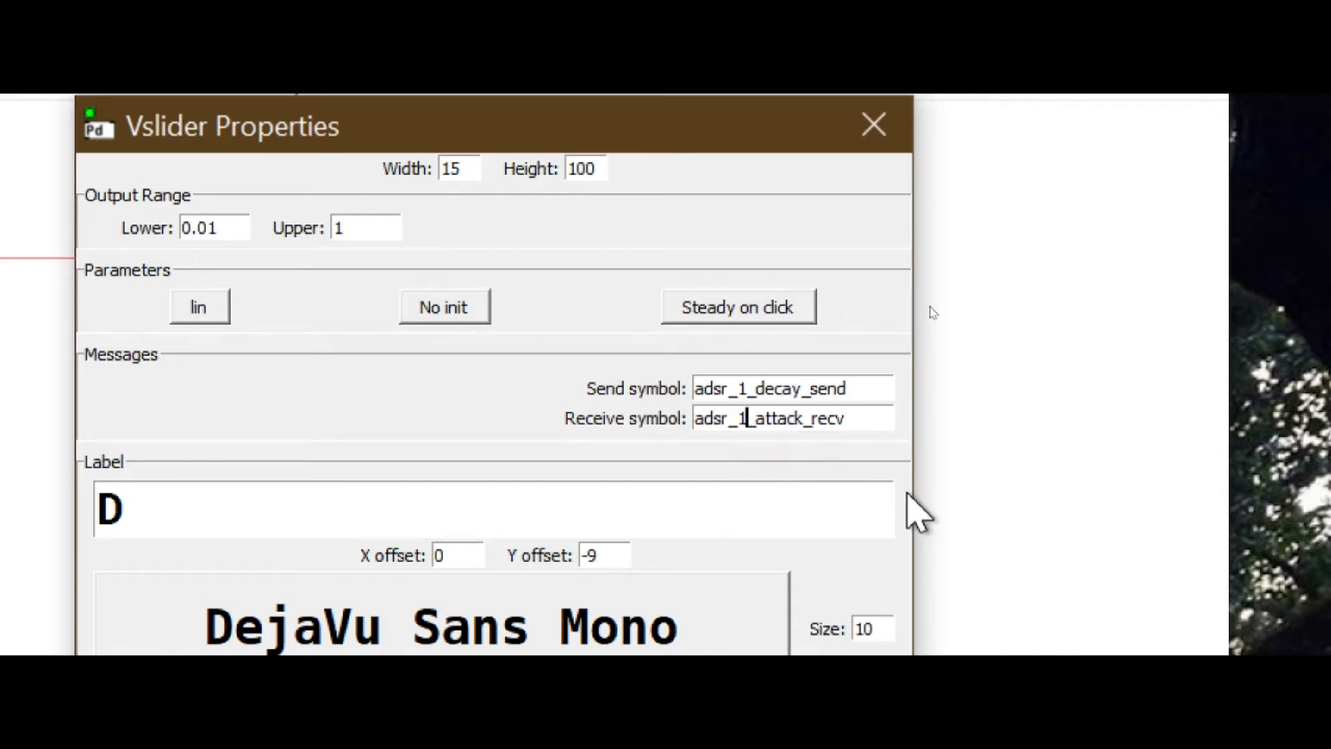
key("Delete")
key("Delete")
key("Delete")
key("Delete")
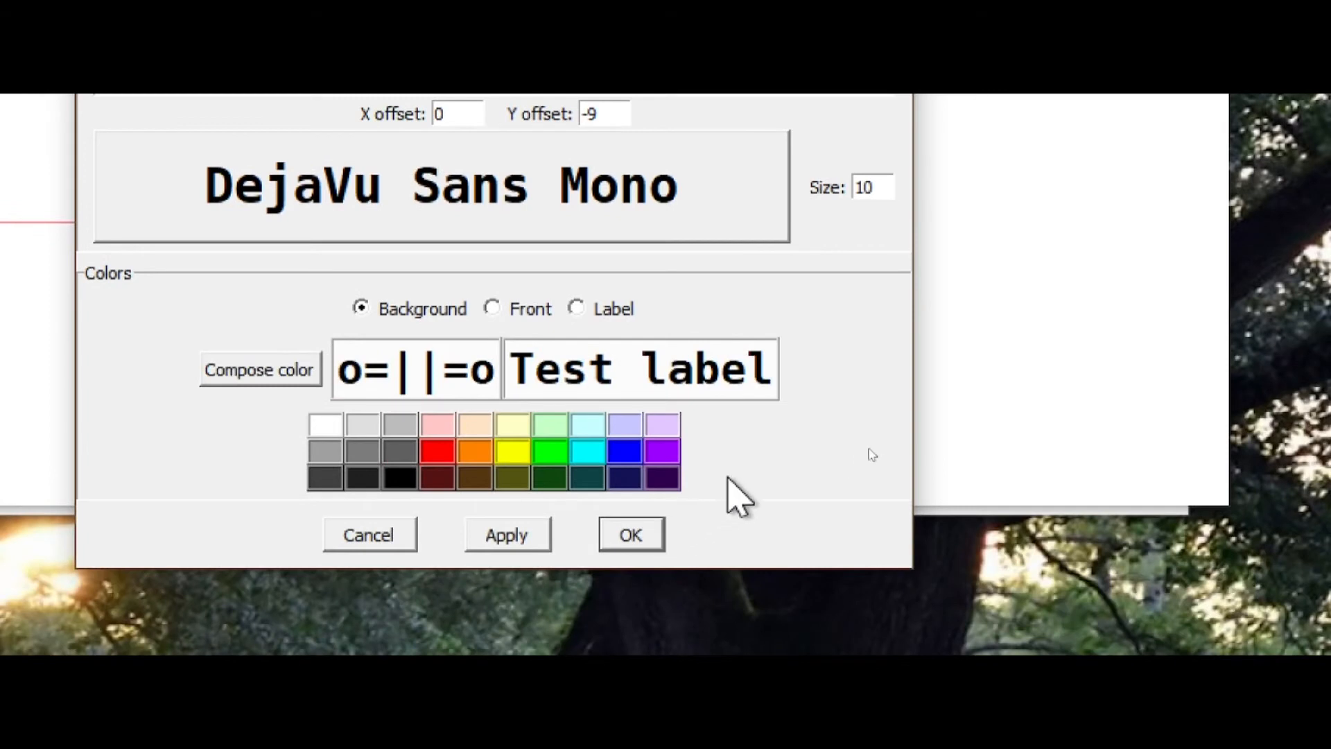
left_click(632, 533)
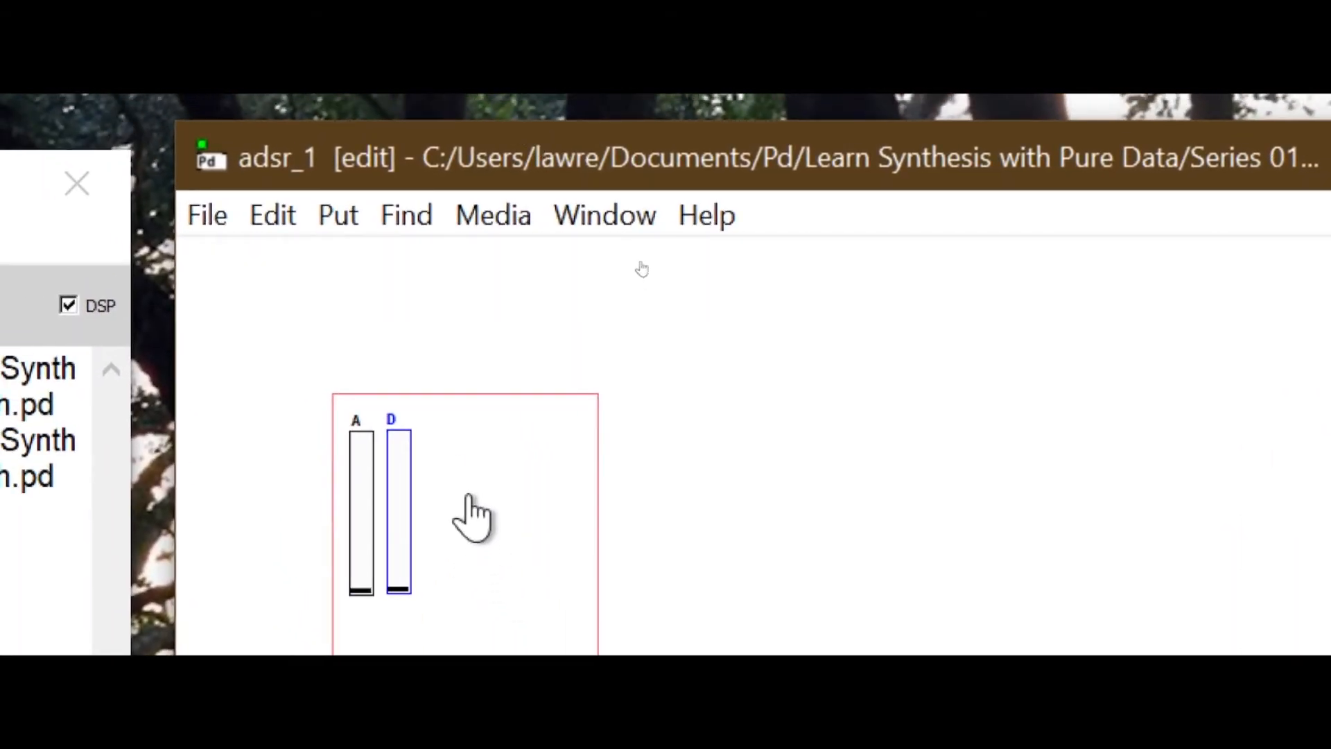
Step: Duplicate sliders A and D together and place the two copies to the right of the originals
left_click_drag(460, 483, 321, 569)
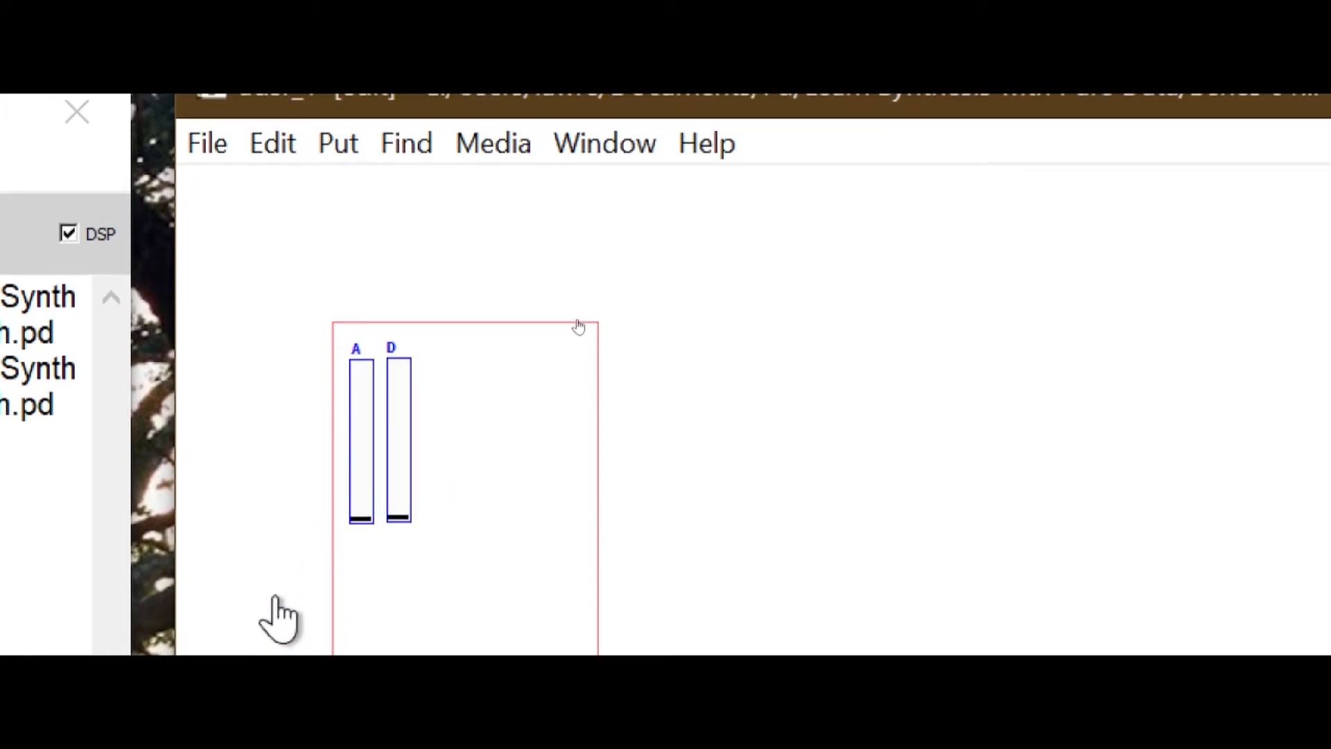
key("ctrl+d")
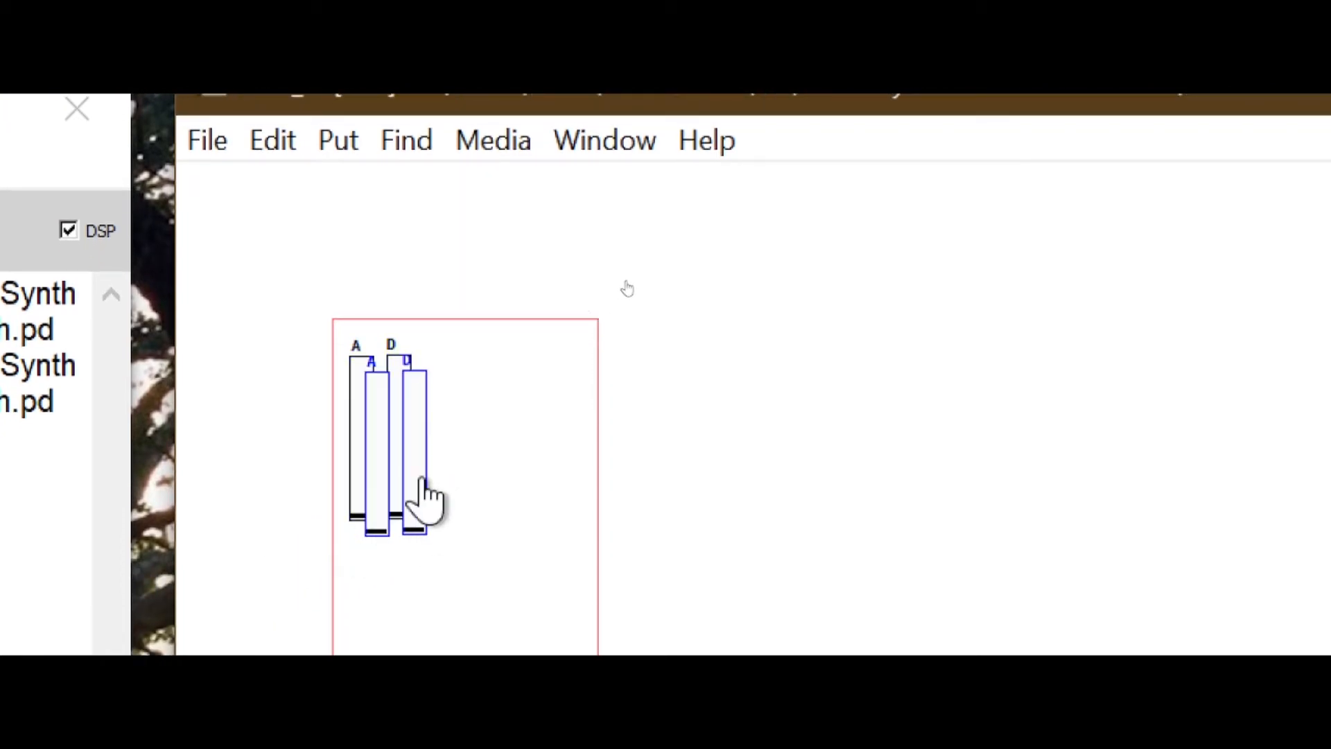
left_click_drag(425, 486, 486, 468)
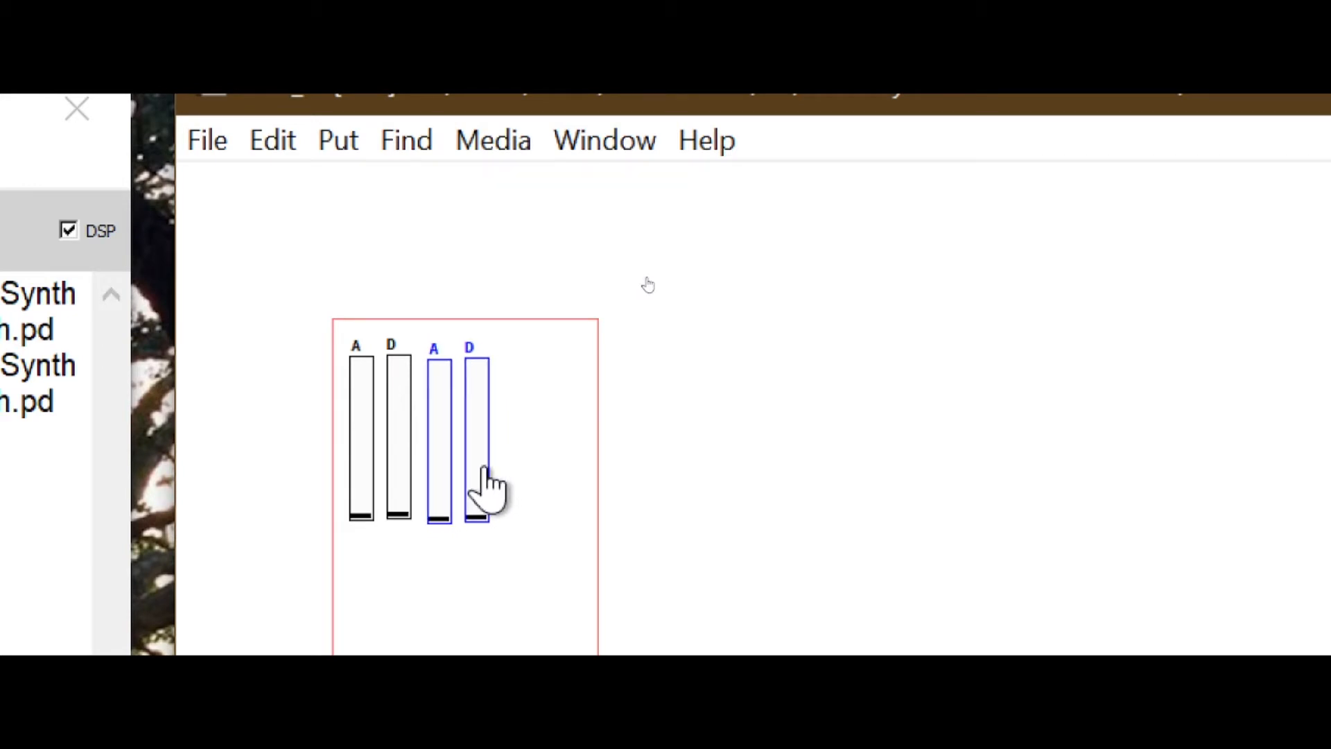
left_click(547, 491)
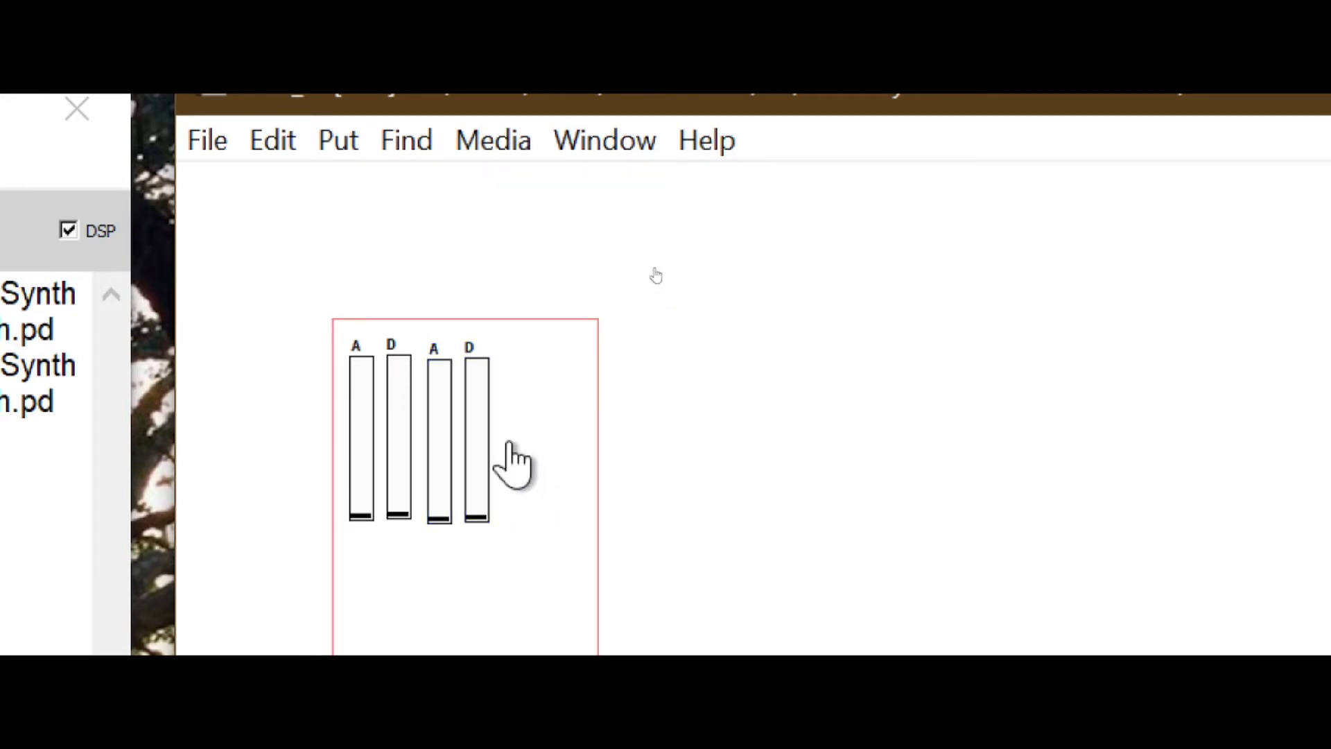
Step: Label the third slider S and change its send symbol to adsr_1_susatin_send
right_click(439, 396)
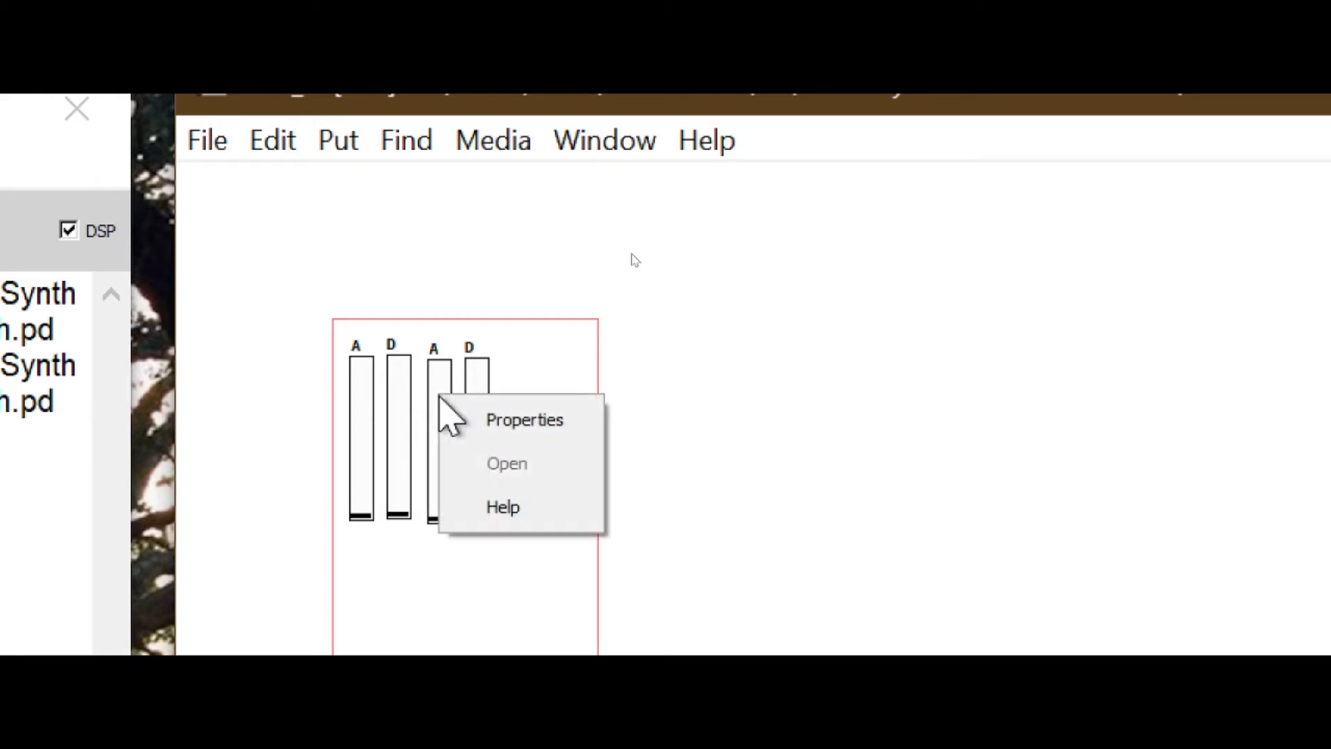
left_click(486, 419)
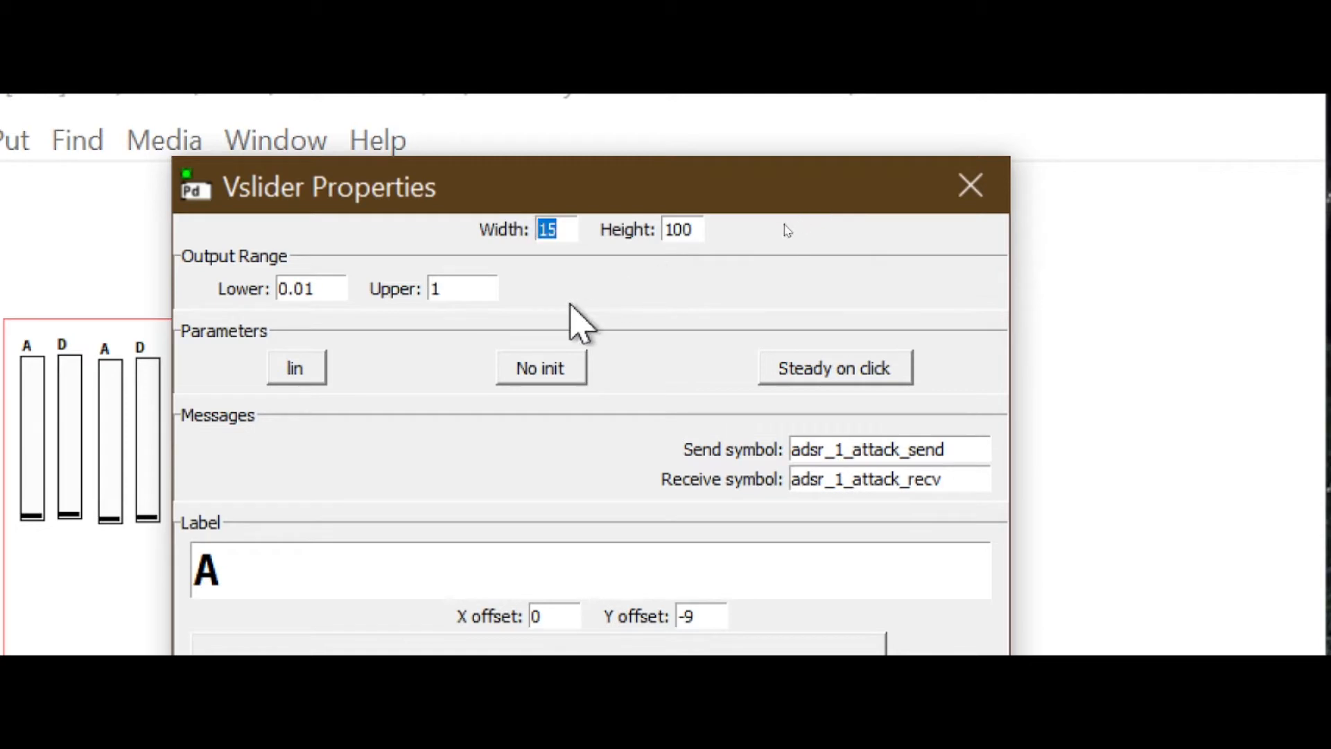
left_click_drag(305, 549, 173, 543)
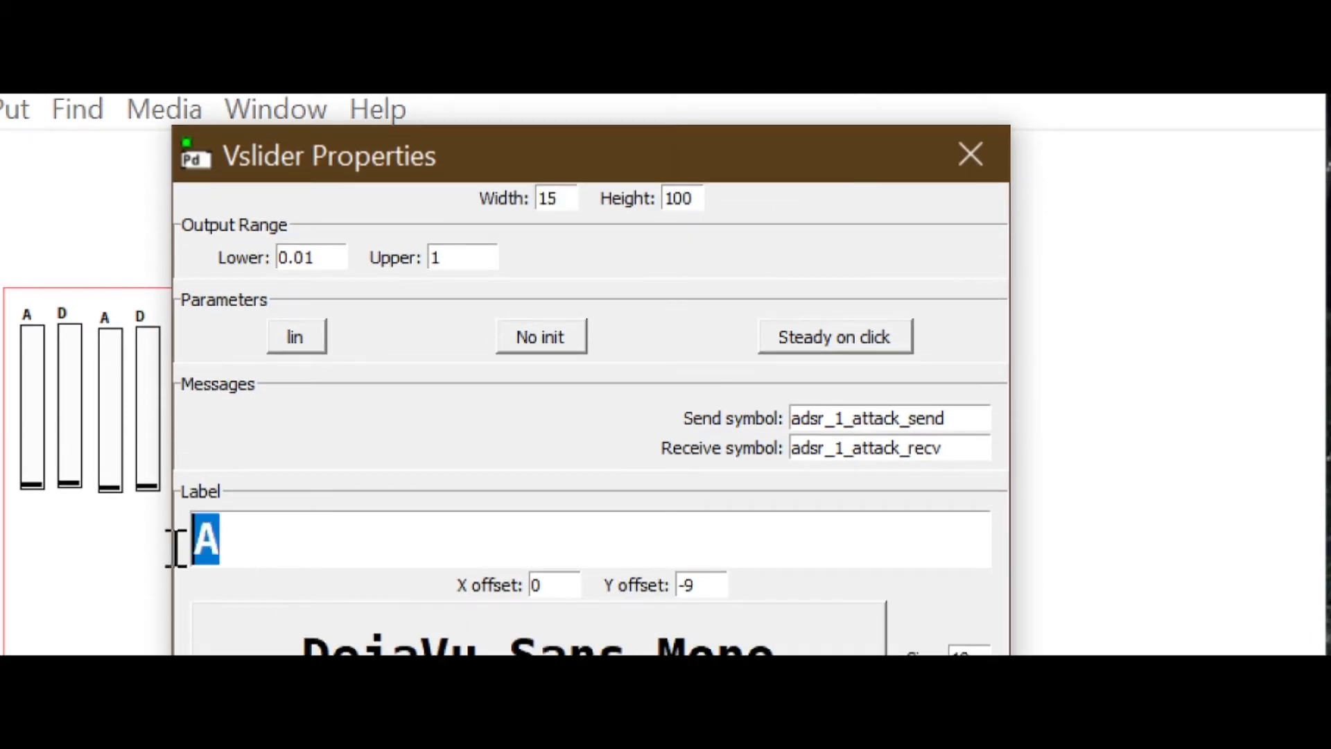
type("S")
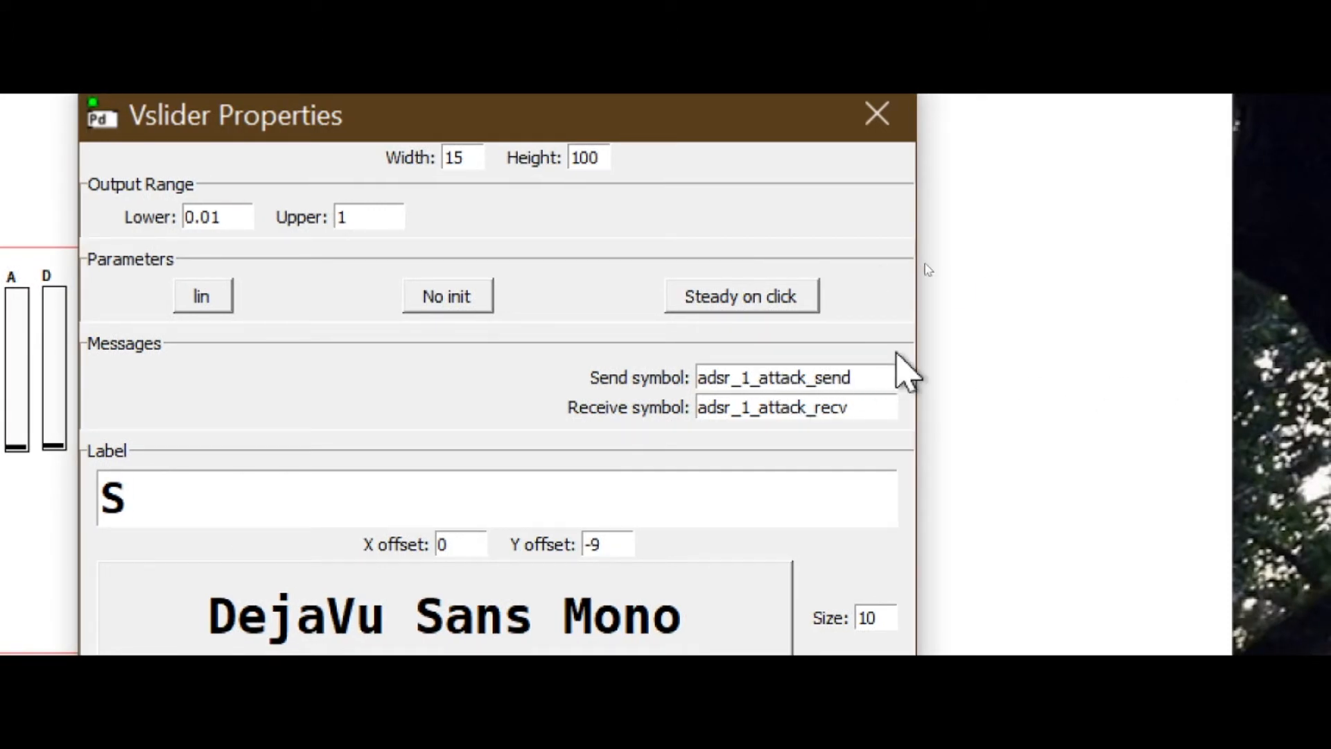
key("Delete")
key("Delete")
key("Delete")
key("Delete")
key("Delete")
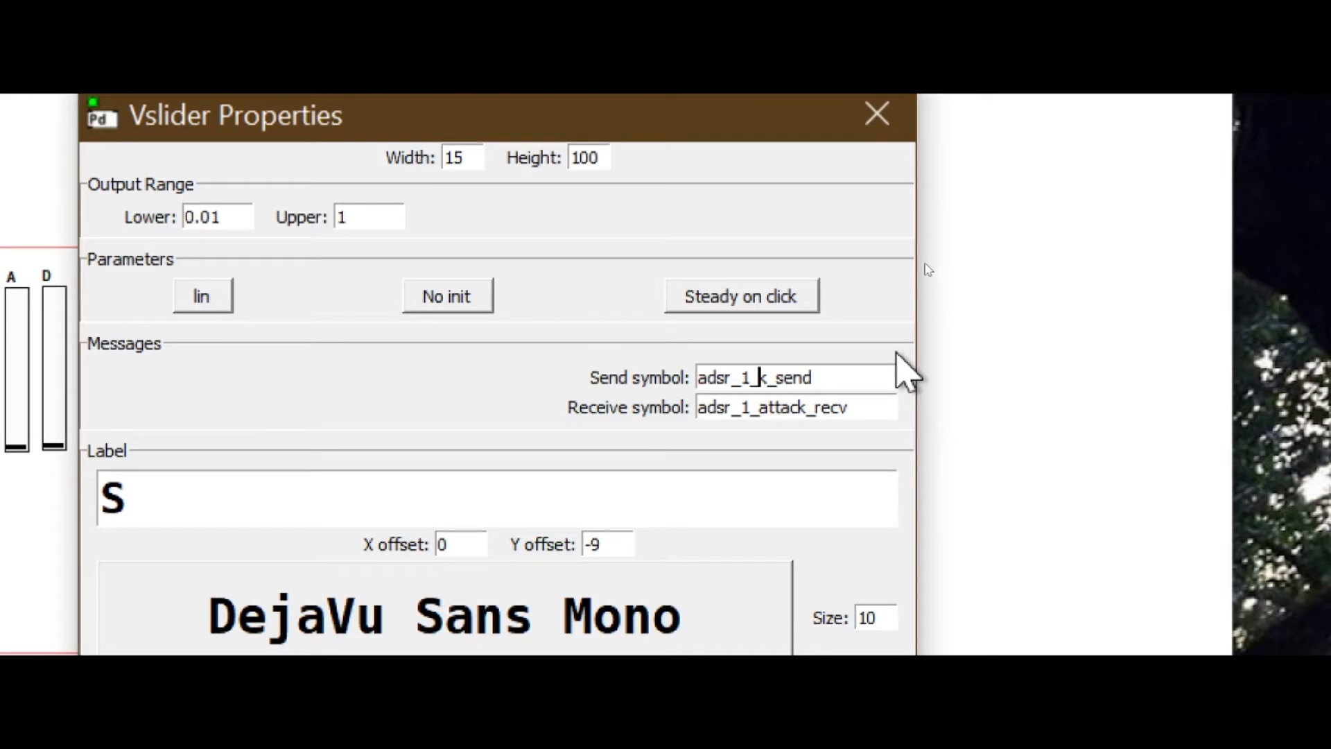
type("susatin")
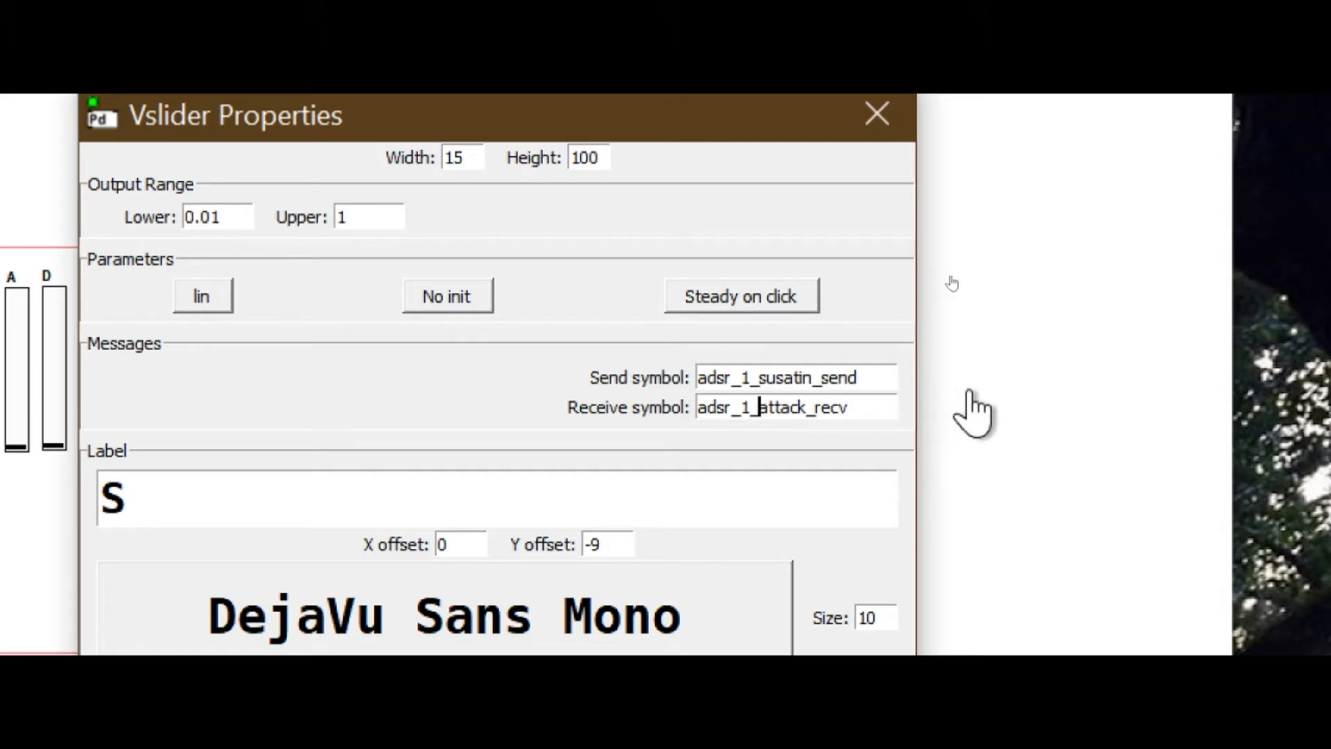
Step: Replace the attack part of slider S's receive symbol with the sustain name and accept its properties
key("Delete")
key("Delete")
key("Delete")
key("Delete")
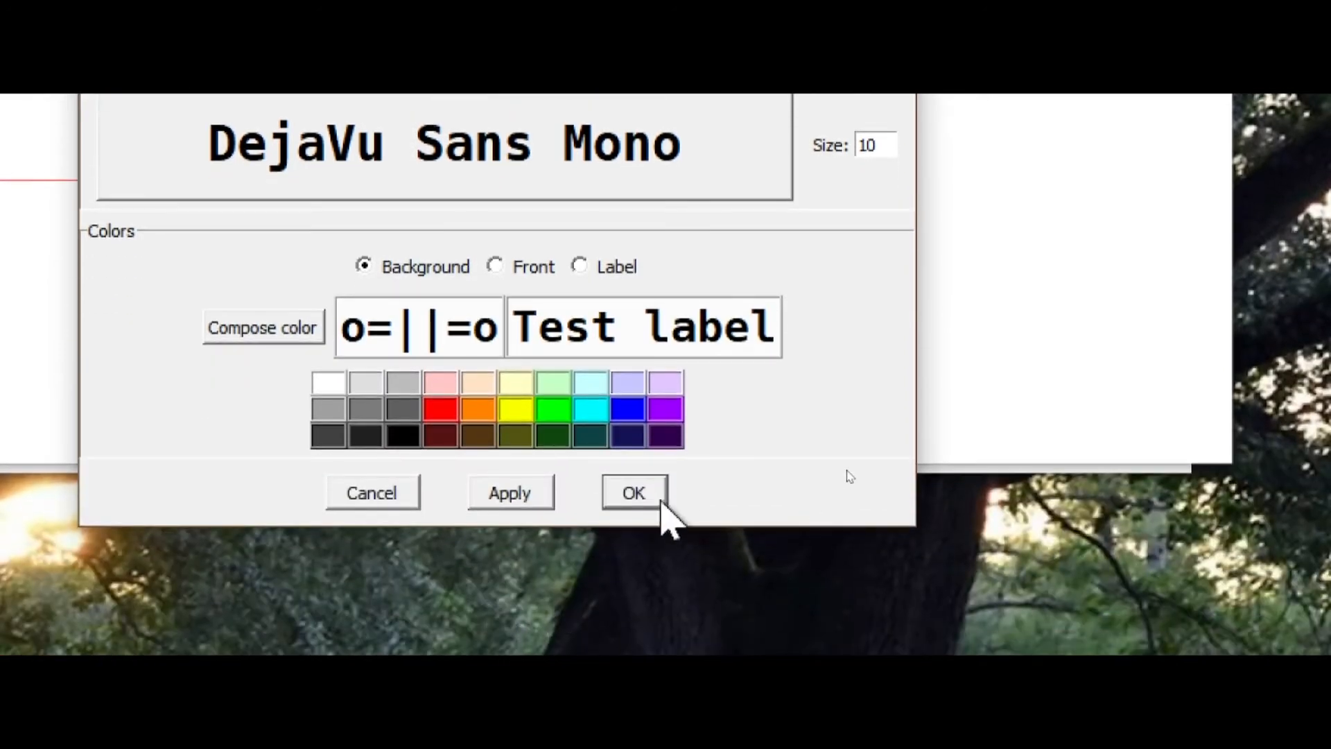
left_click(635, 494)
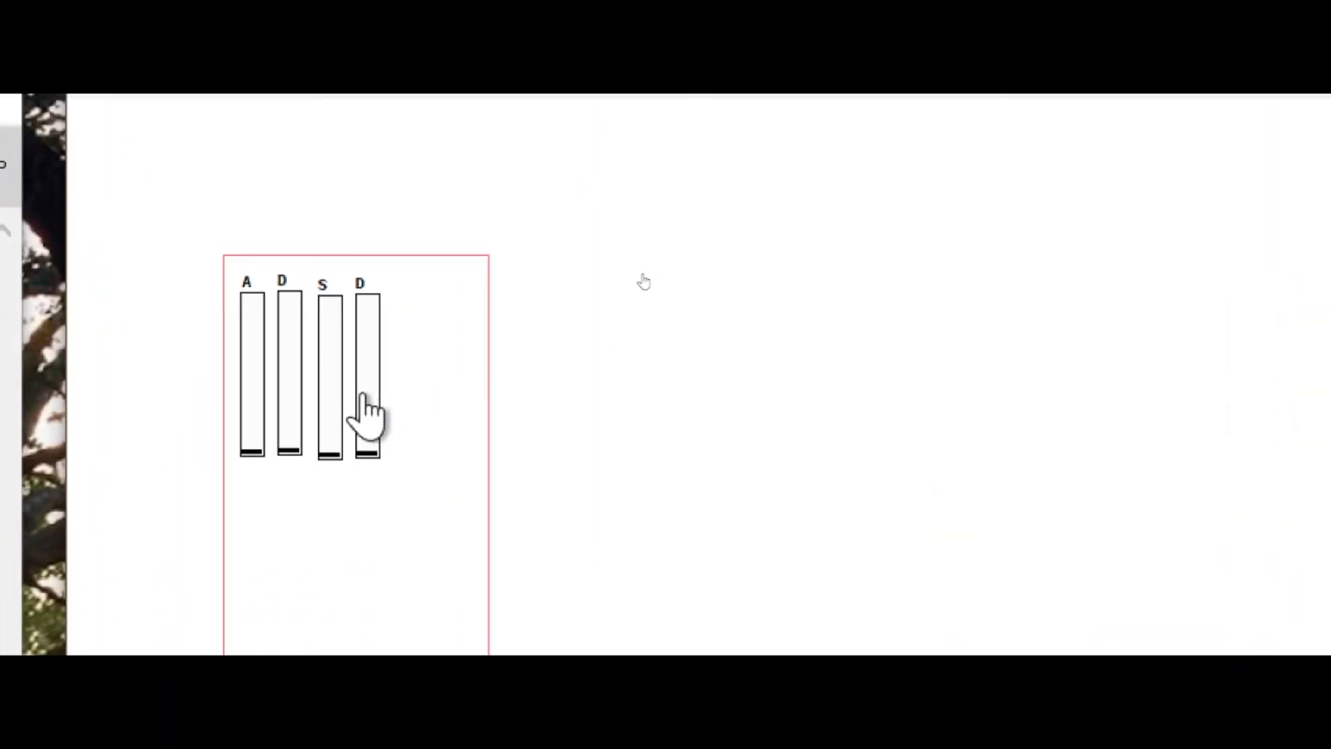
Step: Label the fourth slider R, replace the decay part of its send symbol with release, and accept its properties
right_click(363, 398)
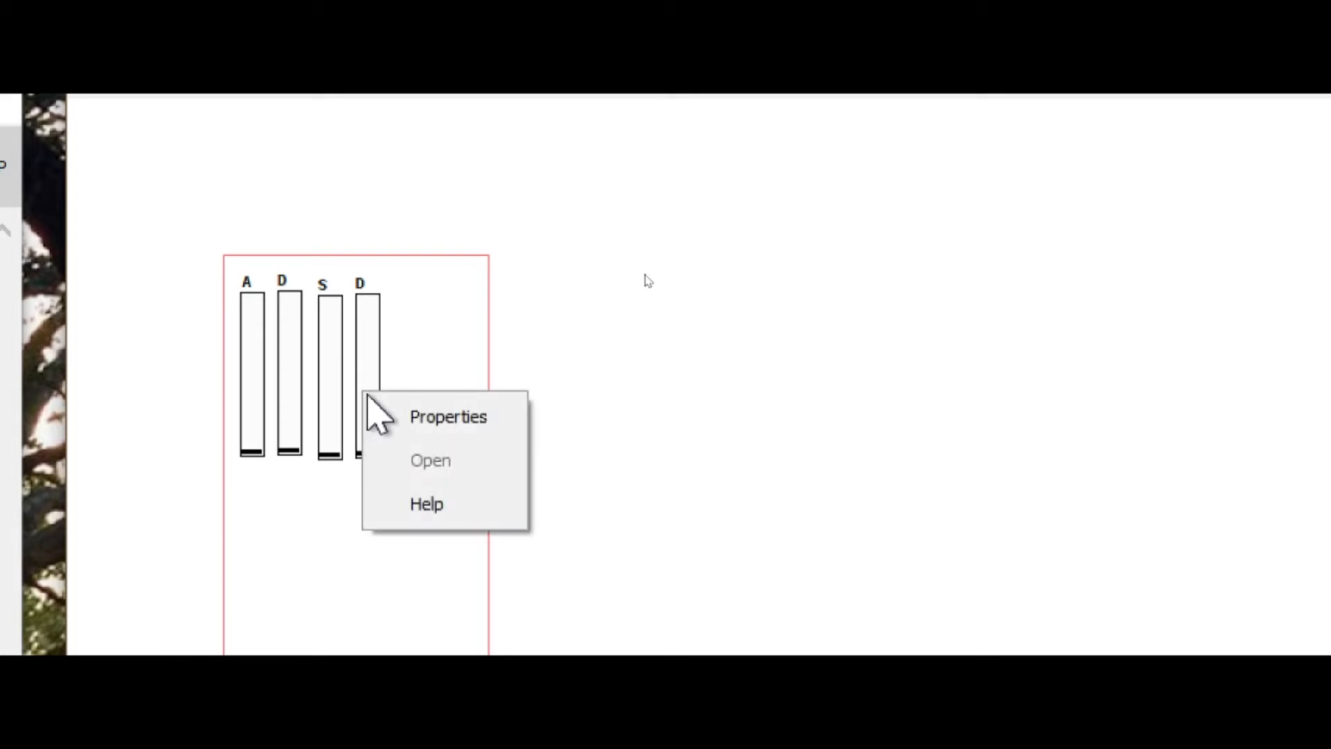
left_click(405, 418)
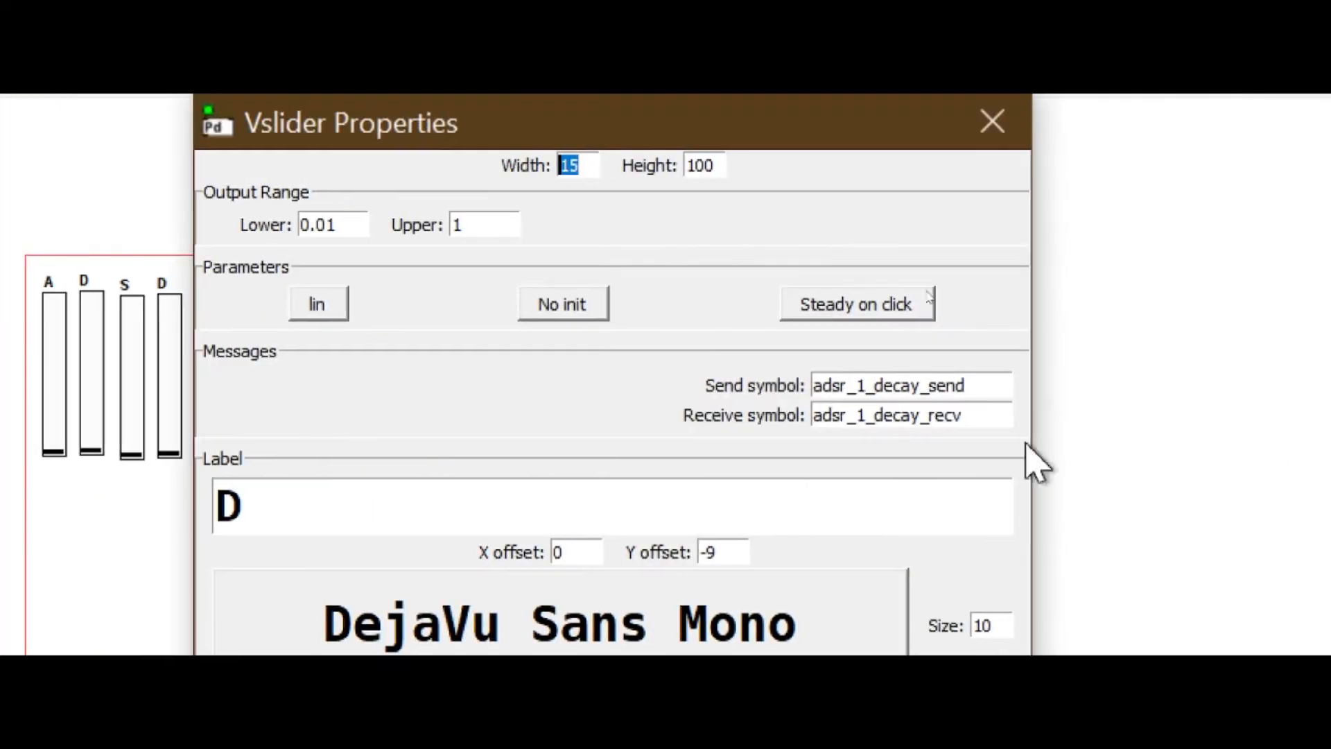
left_click_drag(486, 511, 310, 512)
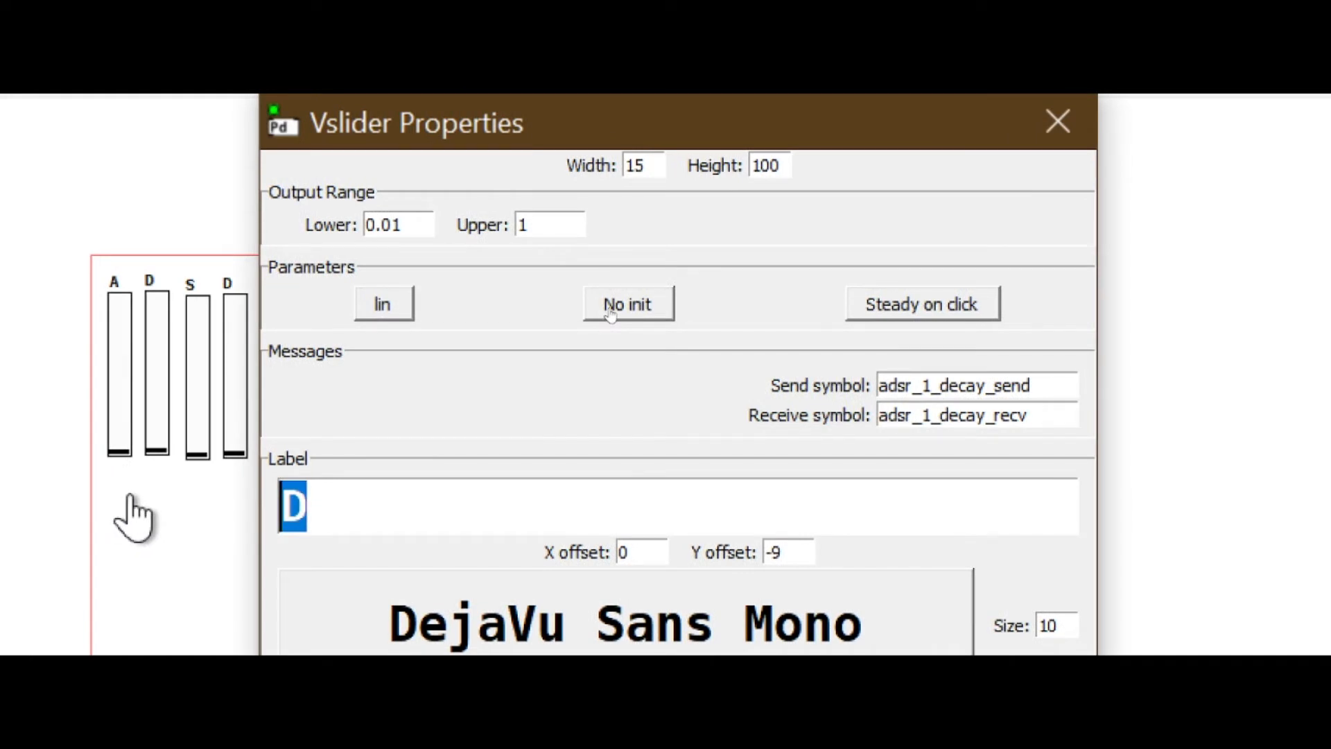
key("BackSpace")
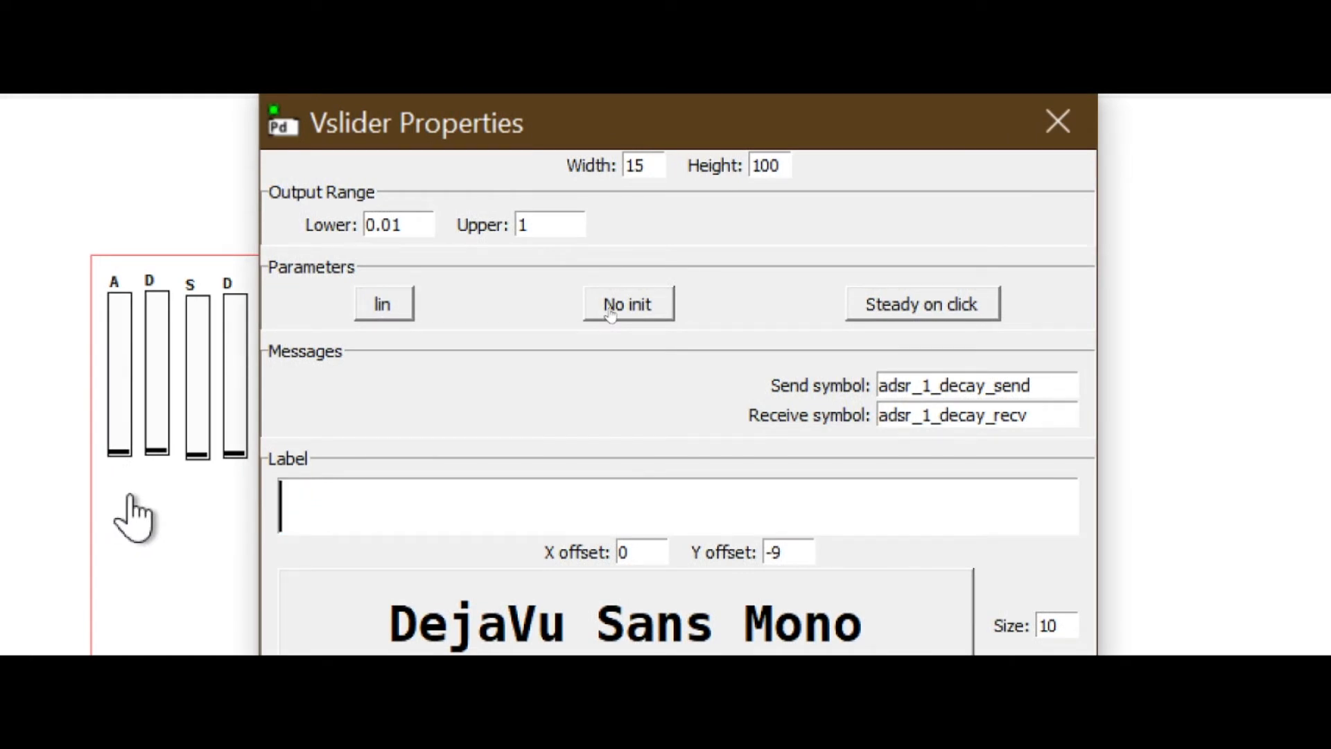
type("R")
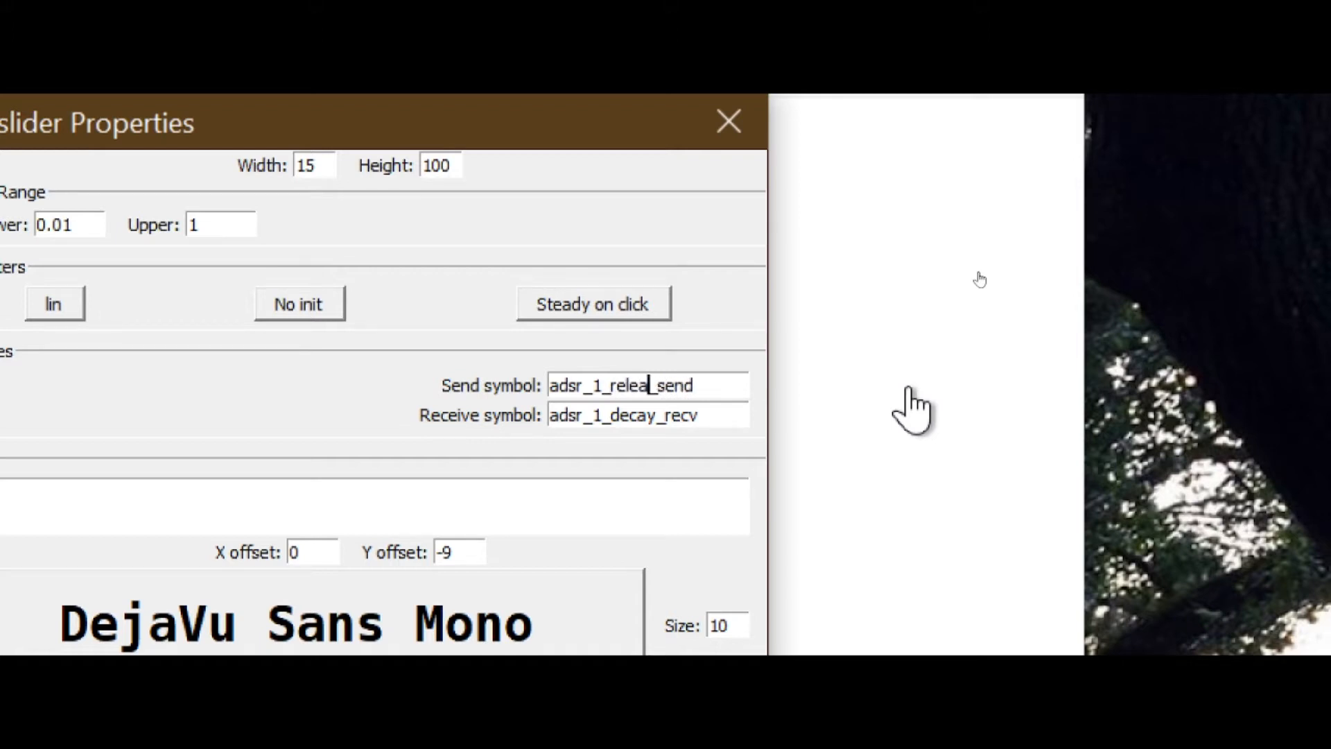
type("e")
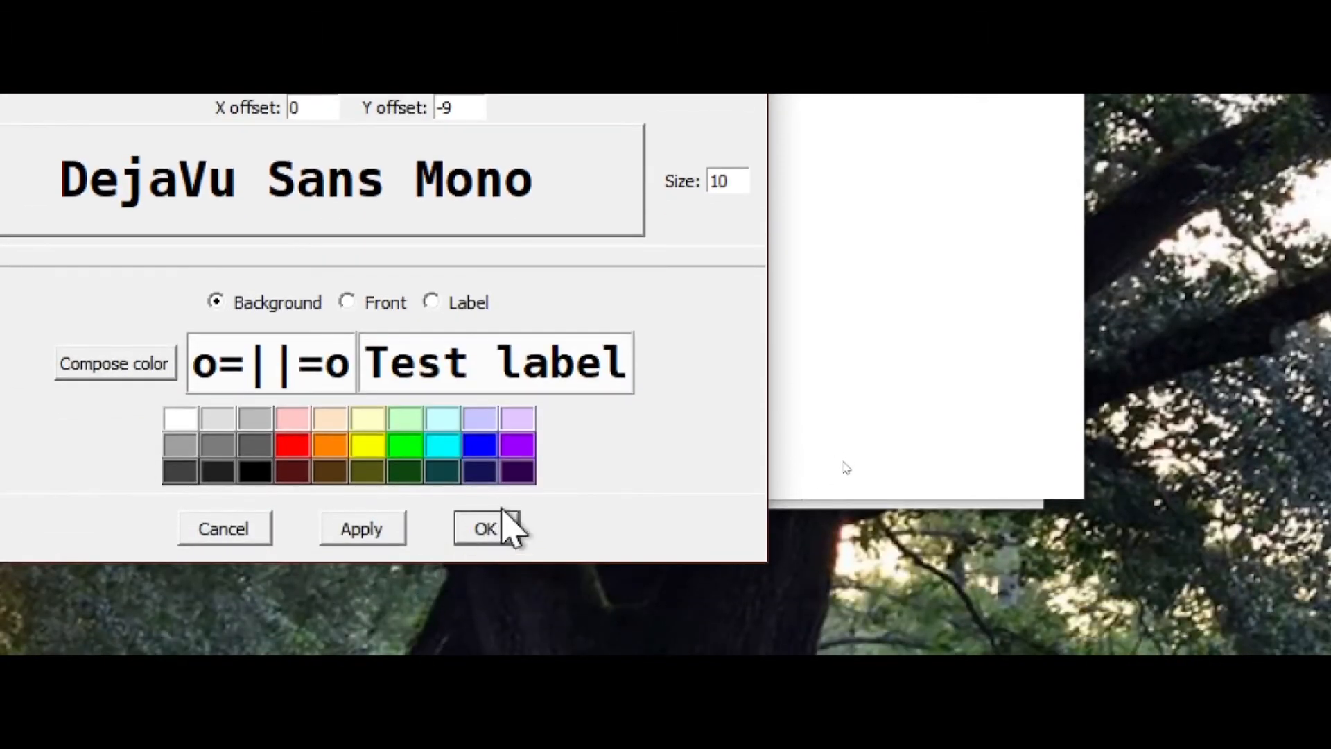
left_click(504, 513)
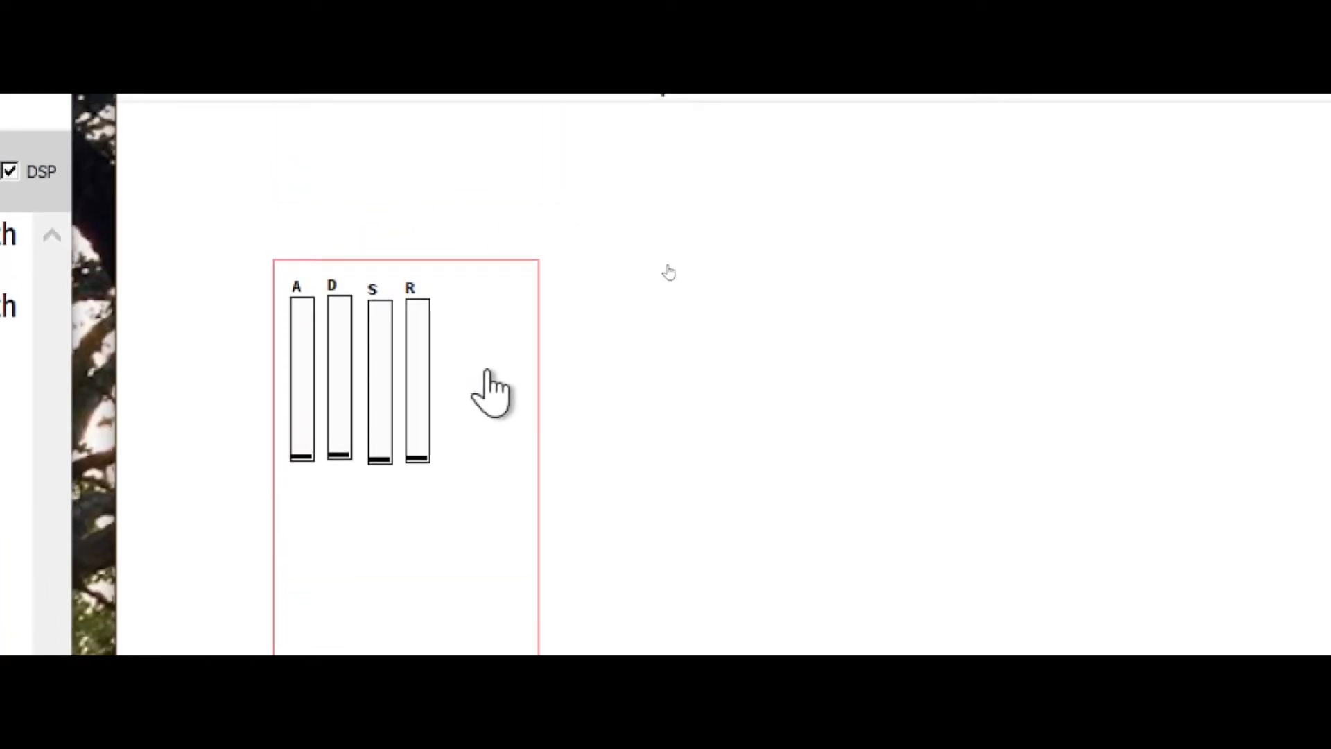
Step: Move all four sliders together to the right side of the red Graph-On-Parent frame
left_click_drag(488, 366, 259, 395)
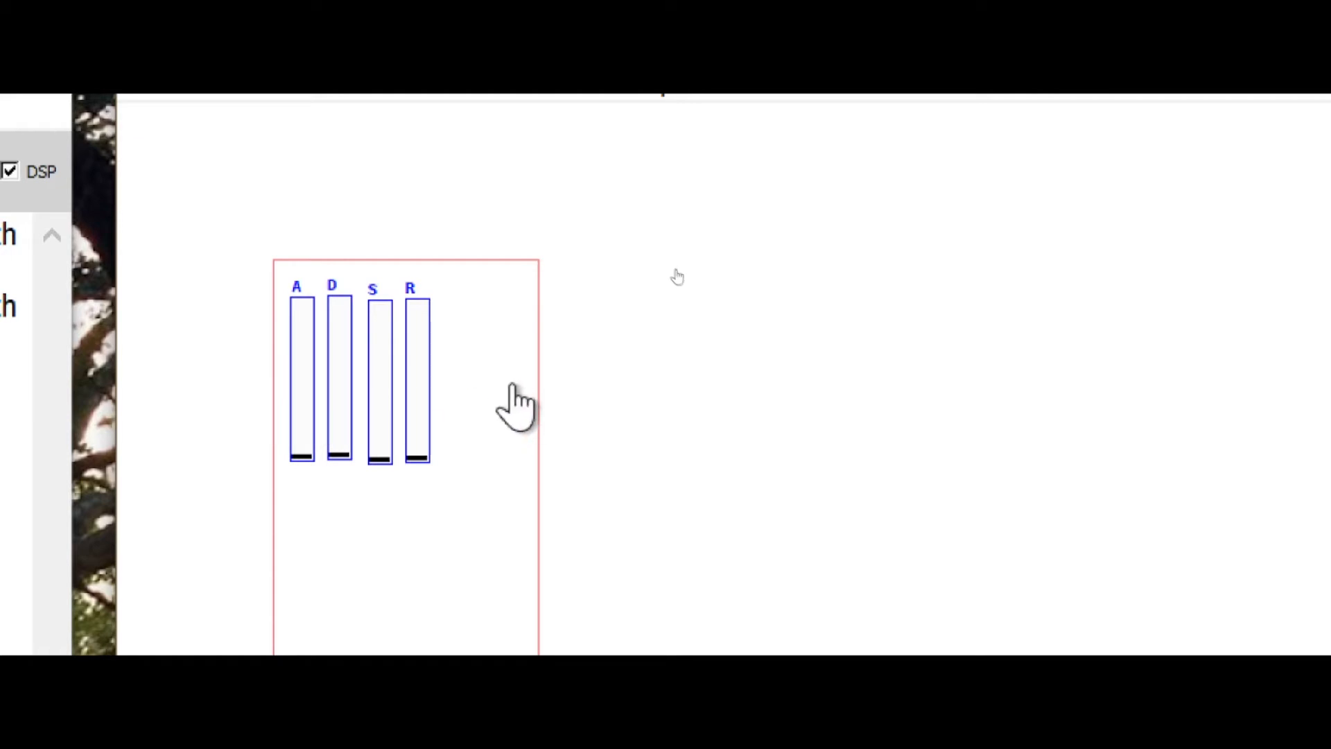
left_click(472, 389)
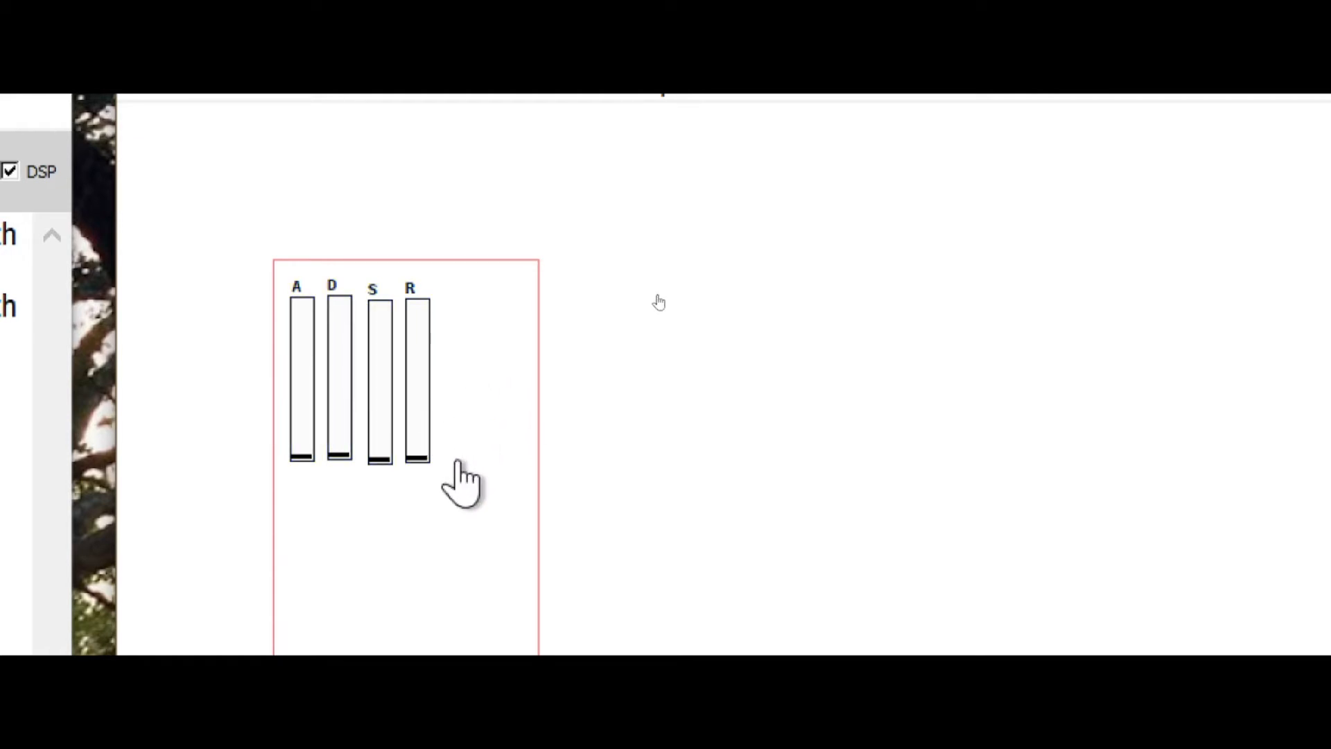
left_click_drag(465, 406, 396, 424)
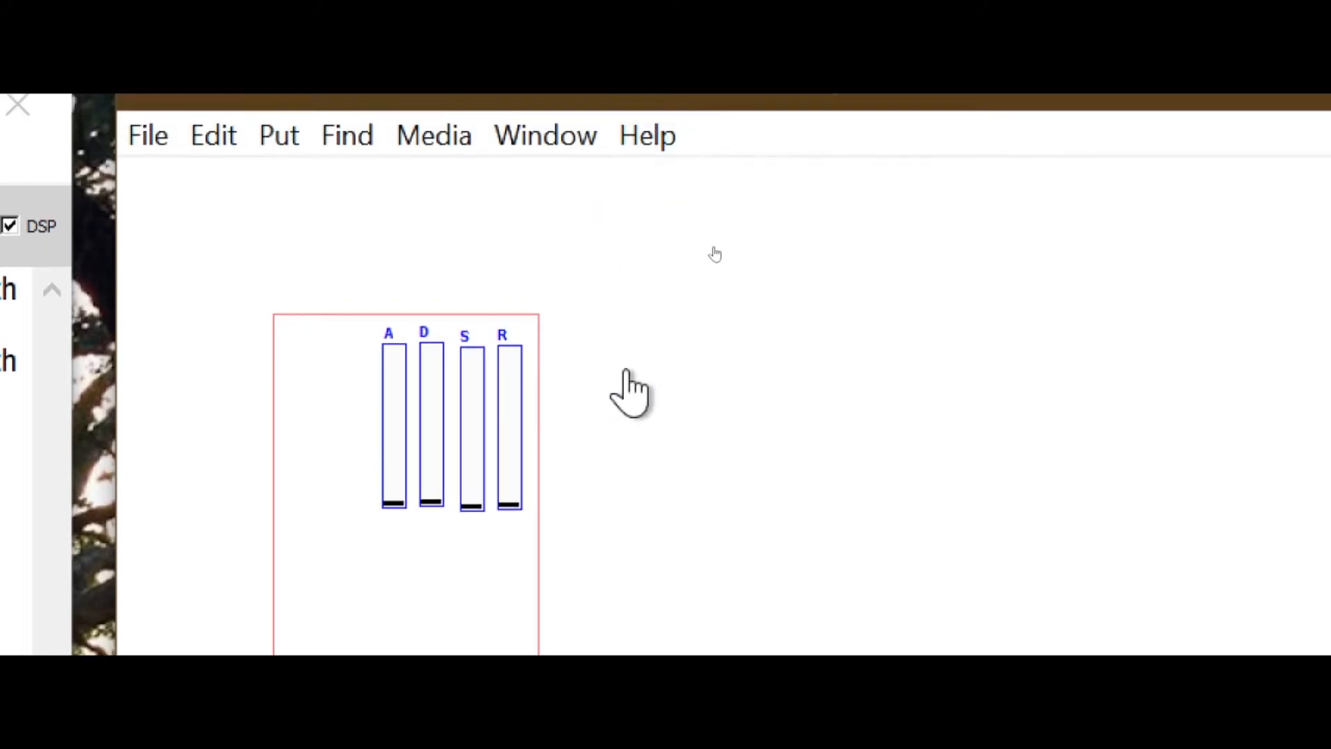
left_click(624, 316)
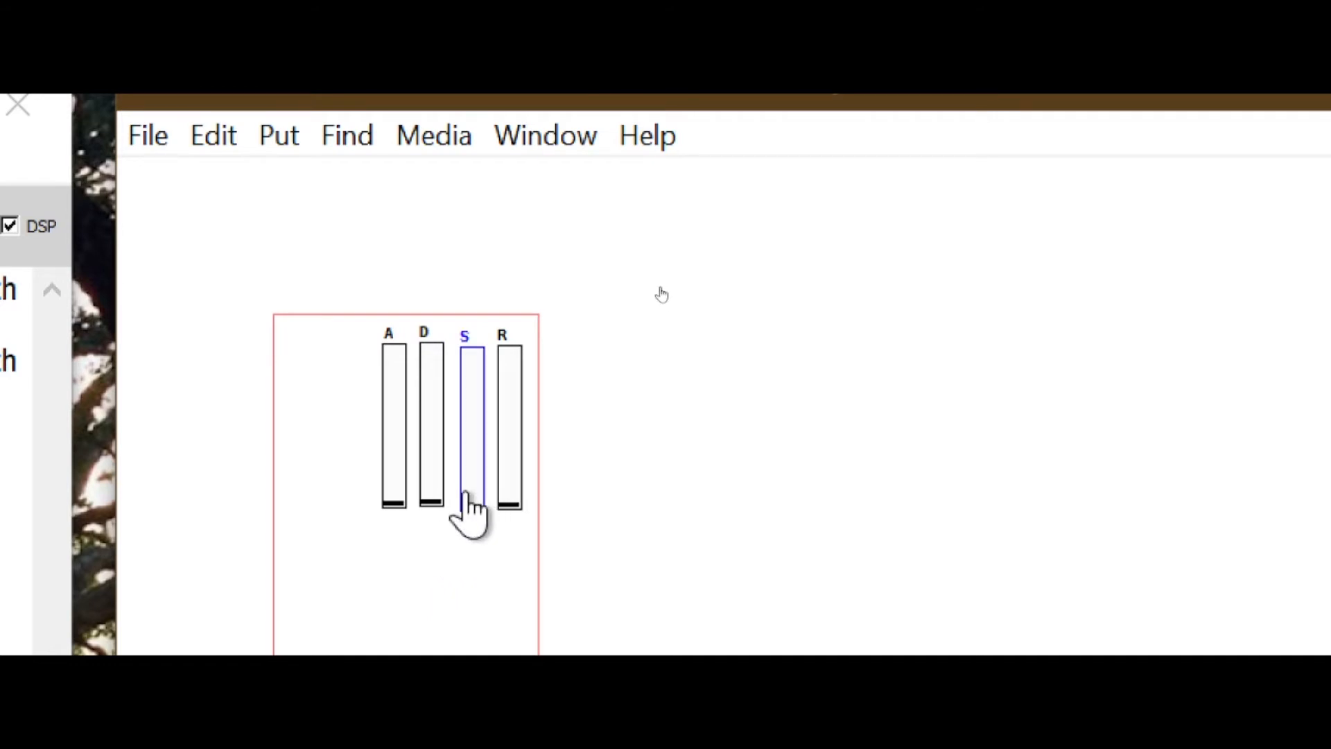
Step: Nudge slider S up level with slider A, and shift all four sliders slightly down within the frame
left_click(455, 541)
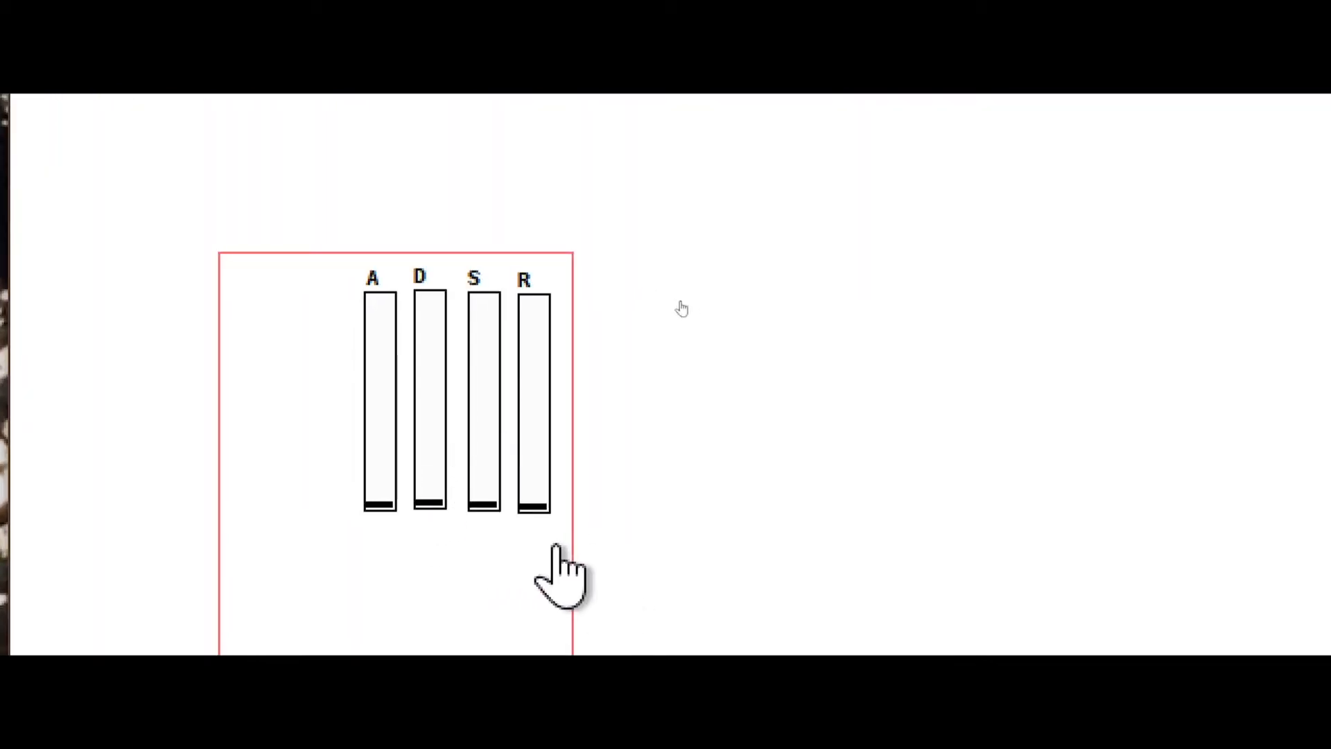
left_click_drag(555, 559, 384, 480)
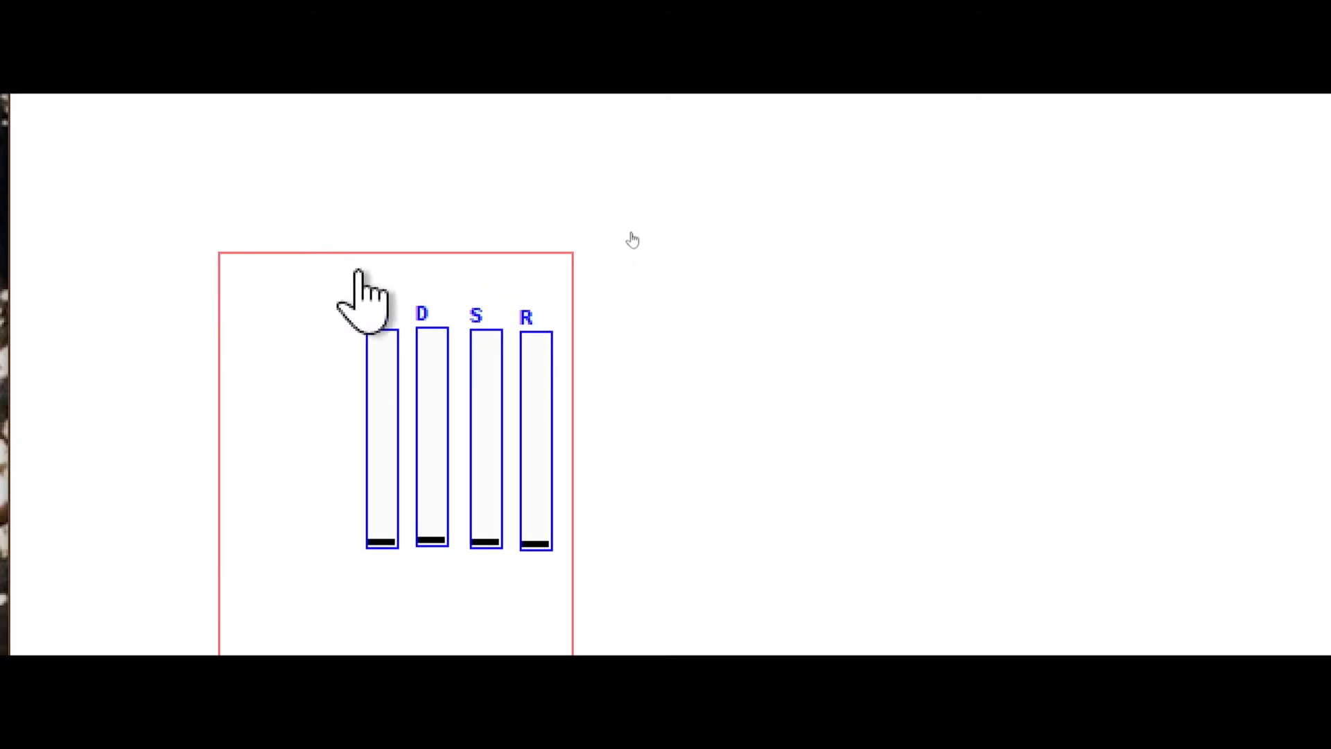
left_click(627, 419)
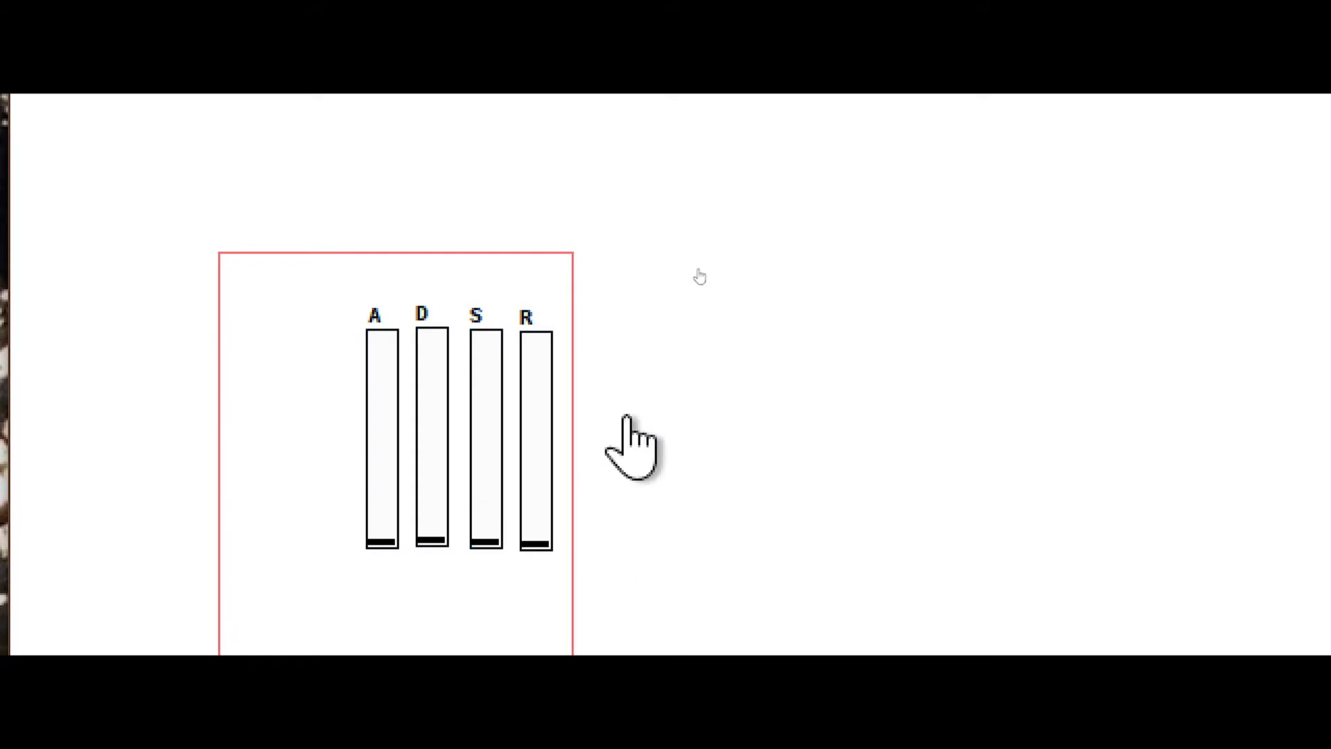
Step: Nudge slider R up to line up with slider S
left_click(542, 480)
left_click_drag(540, 476, 540, 475)
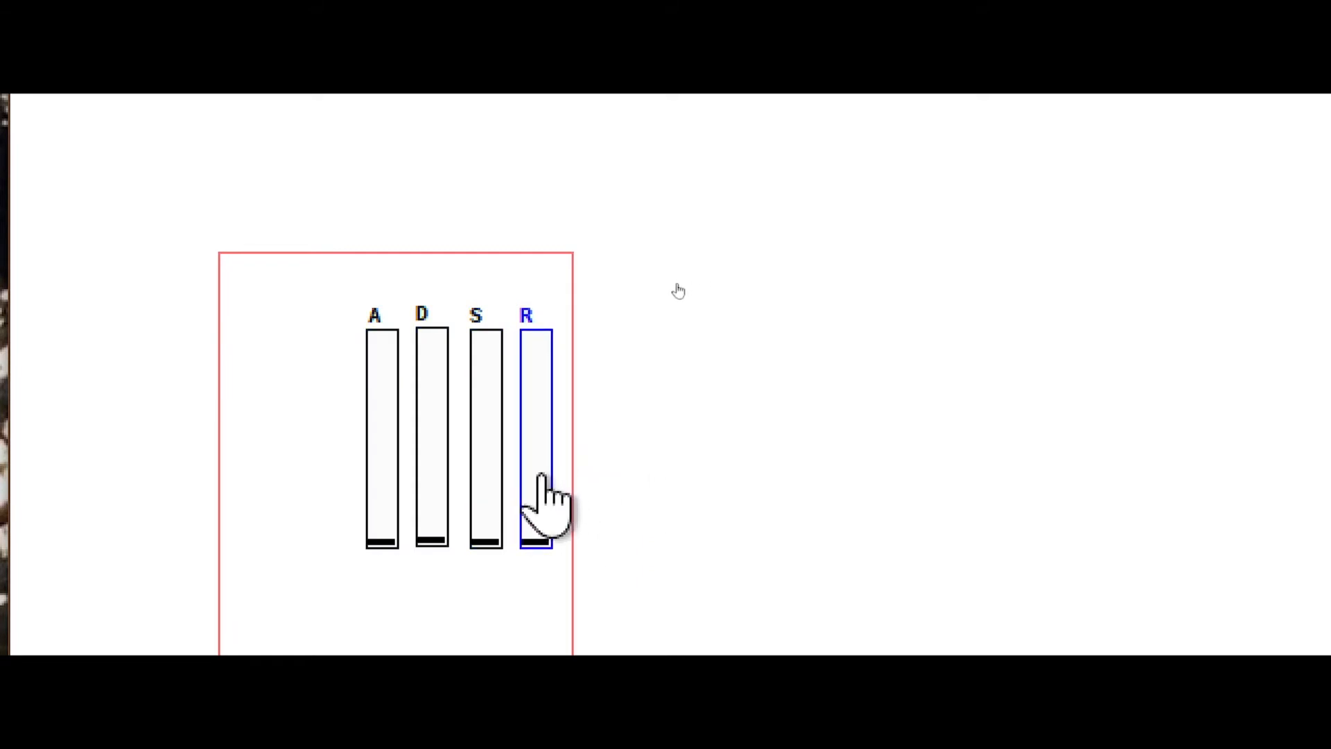
left_click(635, 447)
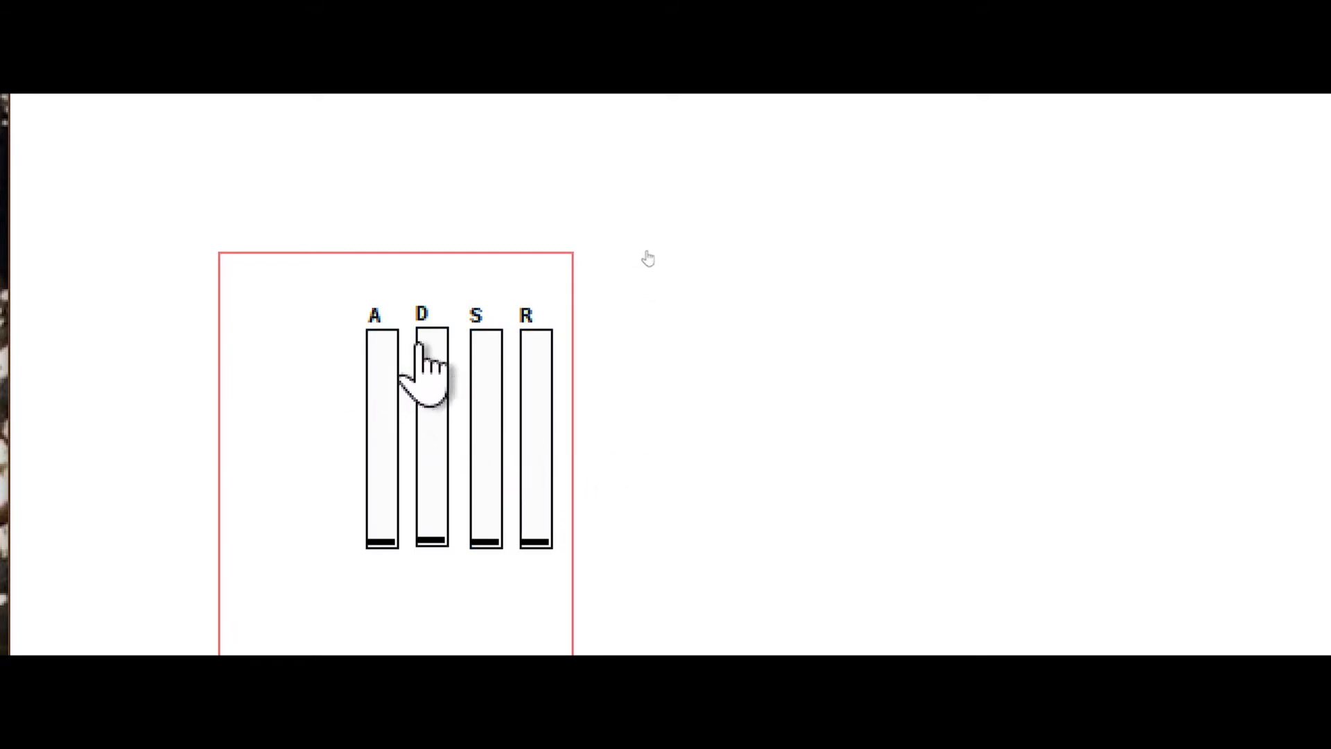